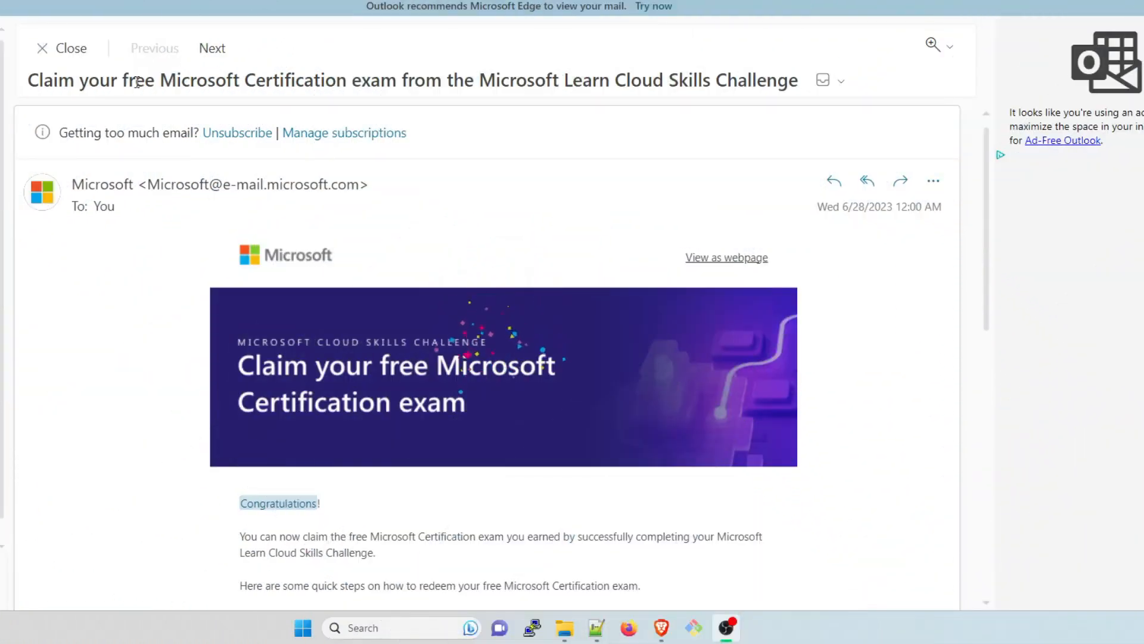
{"action": "left_click_drag", "start_coordinate": [134, 79], "coordinate": [780, 85]}
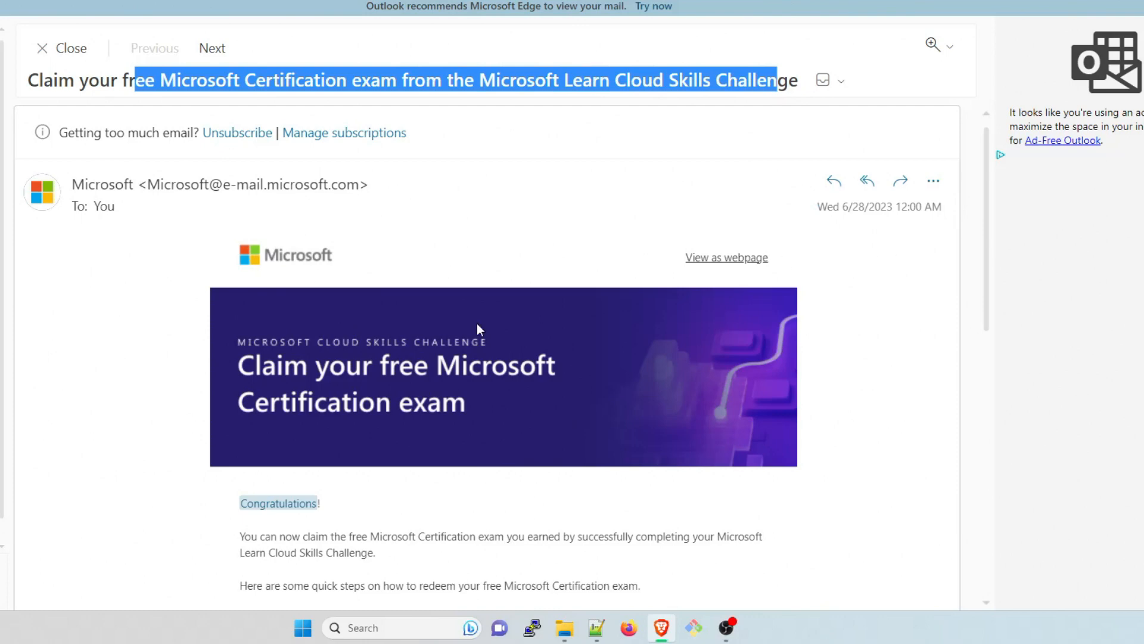
{"action": "scroll", "coordinate": [125, 389], "scroll_direction": "down", "scroll_amount": 1}
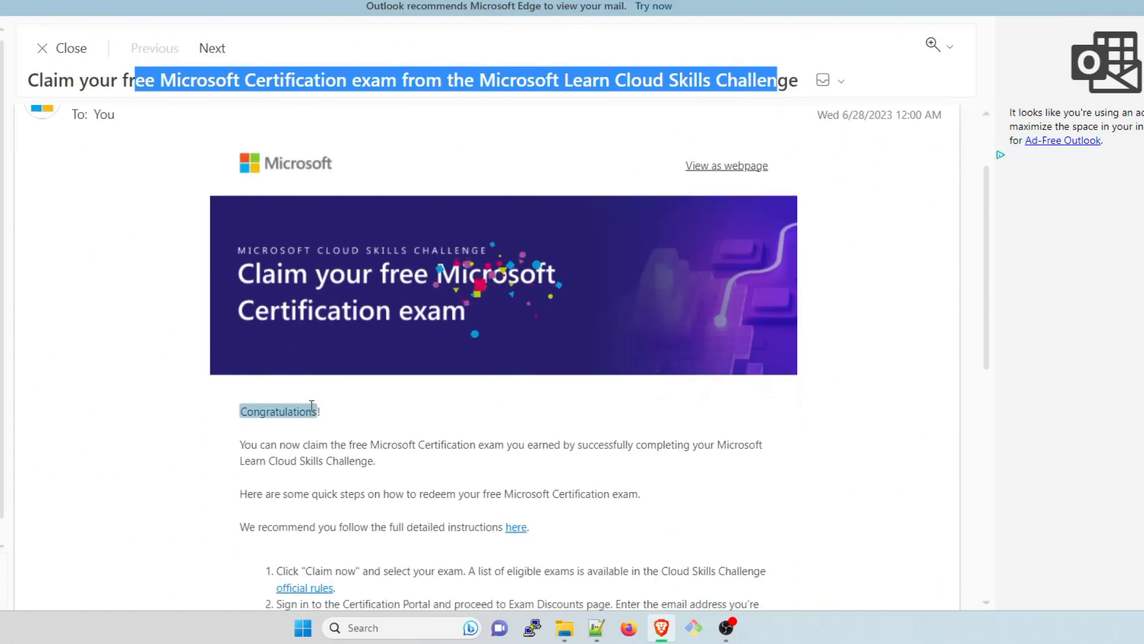
{"action": "scroll", "coordinate": [398, 370], "scroll_direction": "down", "scroll_amount": 3}
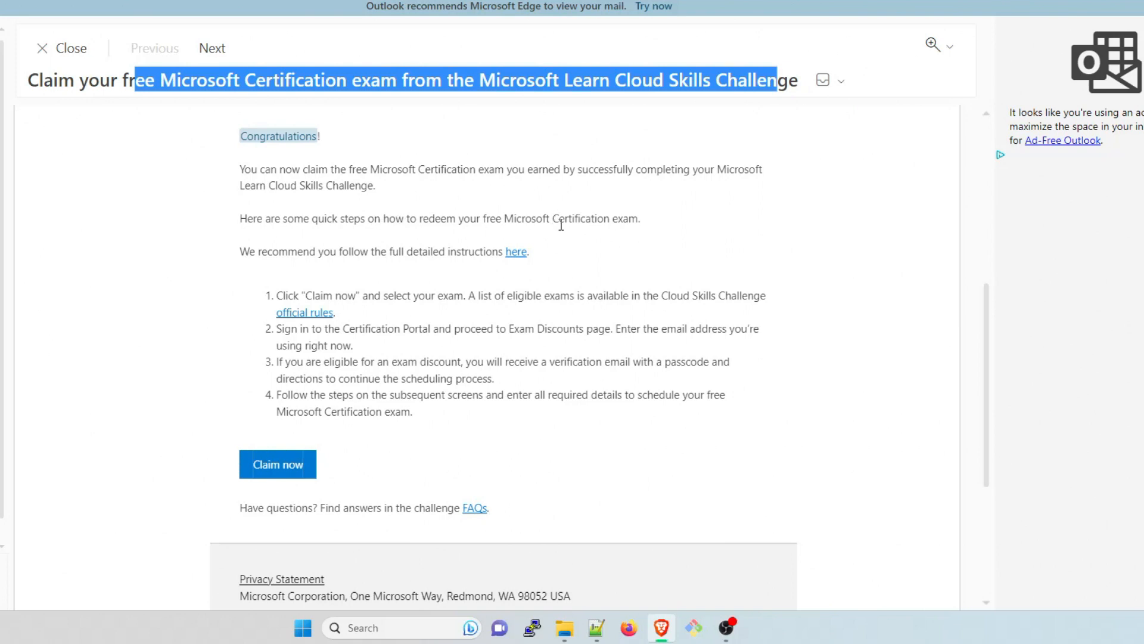
{"action": "right_click", "coordinate": [500, 258]}
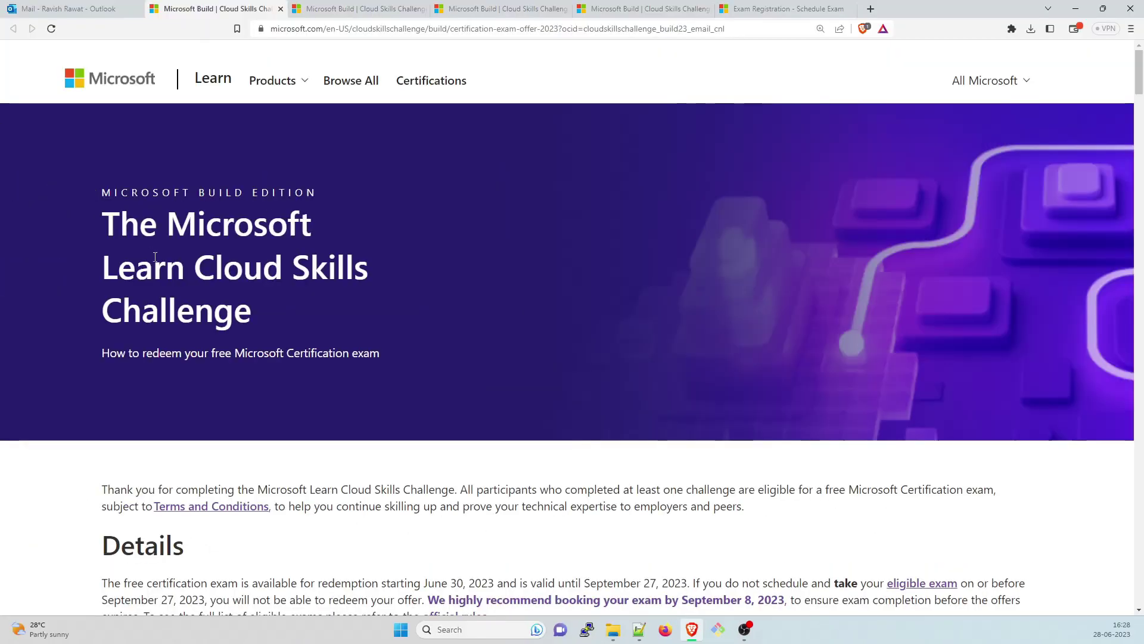
{"action": "left_click_drag", "start_coordinate": [136, 223], "coordinate": [249, 330]}
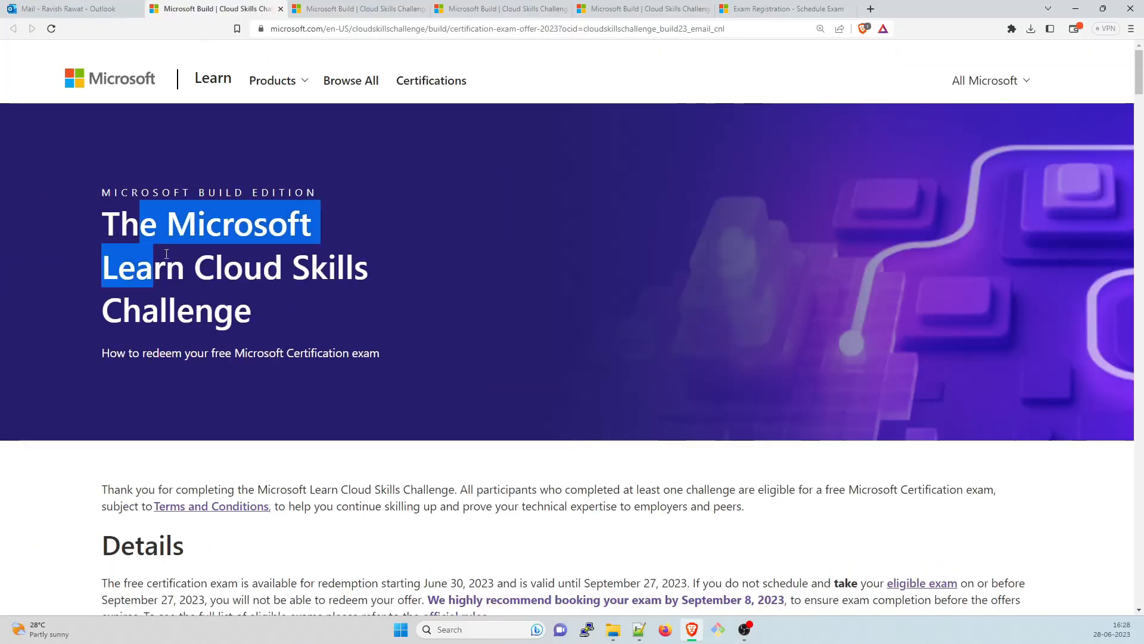
{"action": "left_click", "coordinate": [250, 330]}
{"action": "left_click_drag", "start_coordinate": [133, 354], "coordinate": [371, 354]}
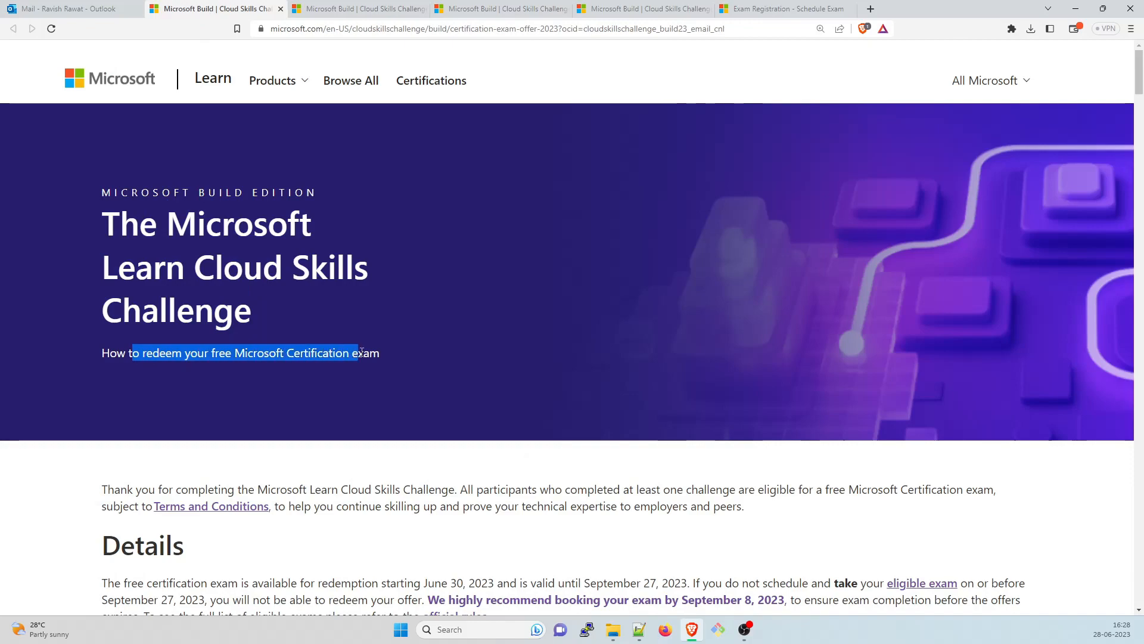
{"action": "scroll", "coordinate": [333, 385], "scroll_direction": "down", "scroll_amount": 3}
{"action": "left_click", "coordinate": [268, 269]}
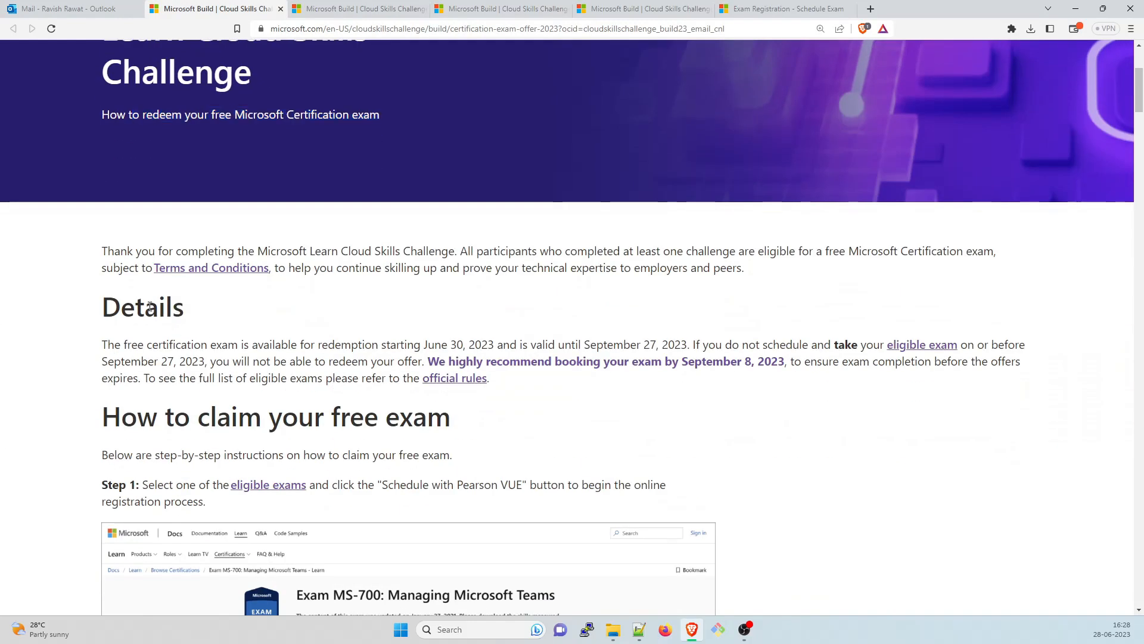
{"action": "left_click_drag", "start_coordinate": [184, 307], "coordinate": [144, 307]}
{"action": "left_click_drag", "start_coordinate": [216, 417], "coordinate": [452, 417]}
{"action": "scroll", "coordinate": [276, 426], "scroll_direction": "down", "scroll_amount": 3}
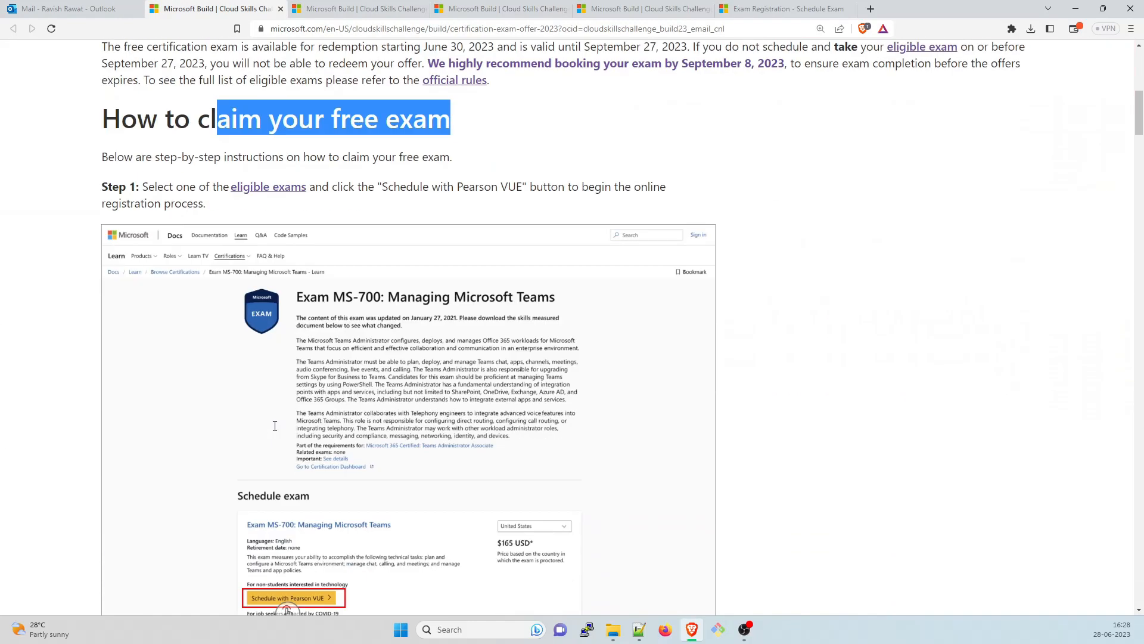
{"action": "scroll", "coordinate": [273, 358], "scroll_direction": "down", "scroll_amount": 1}
{"action": "scroll", "coordinate": [313, 403], "scroll_direction": "down", "scroll_amount": 6}
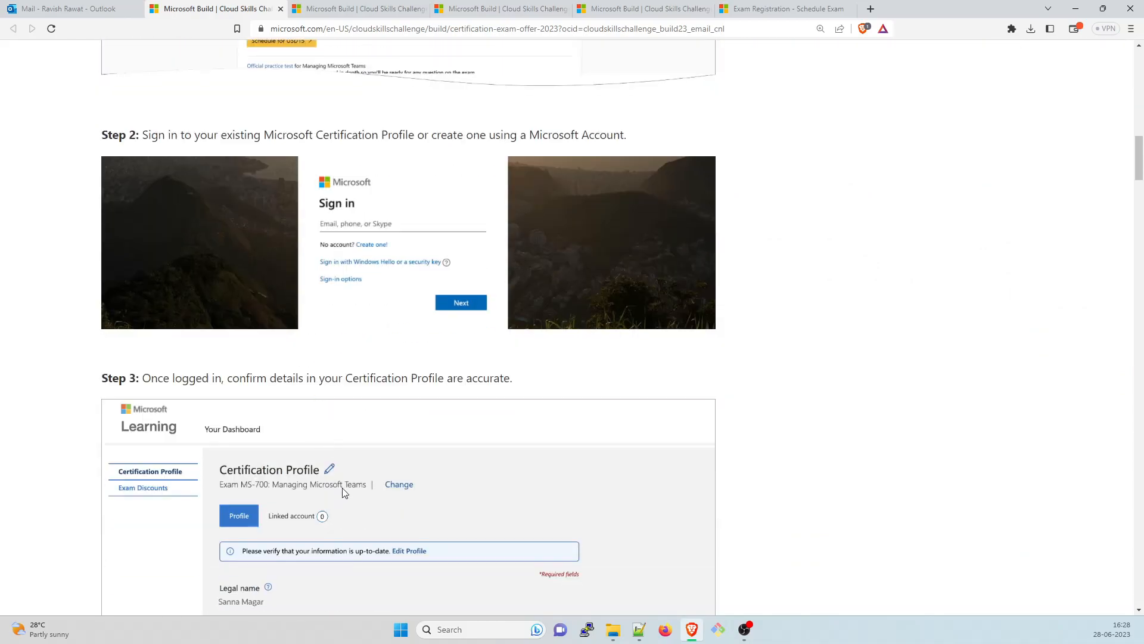
{"action": "scroll", "coordinate": [342, 488], "scroll_direction": "up", "scroll_amount": 2}
{"action": "scroll", "coordinate": [342, 488], "scroll_direction": "down", "scroll_amount": 4}
{"action": "scroll", "coordinate": [342, 487], "scroll_direction": "up", "scroll_amount": 8}
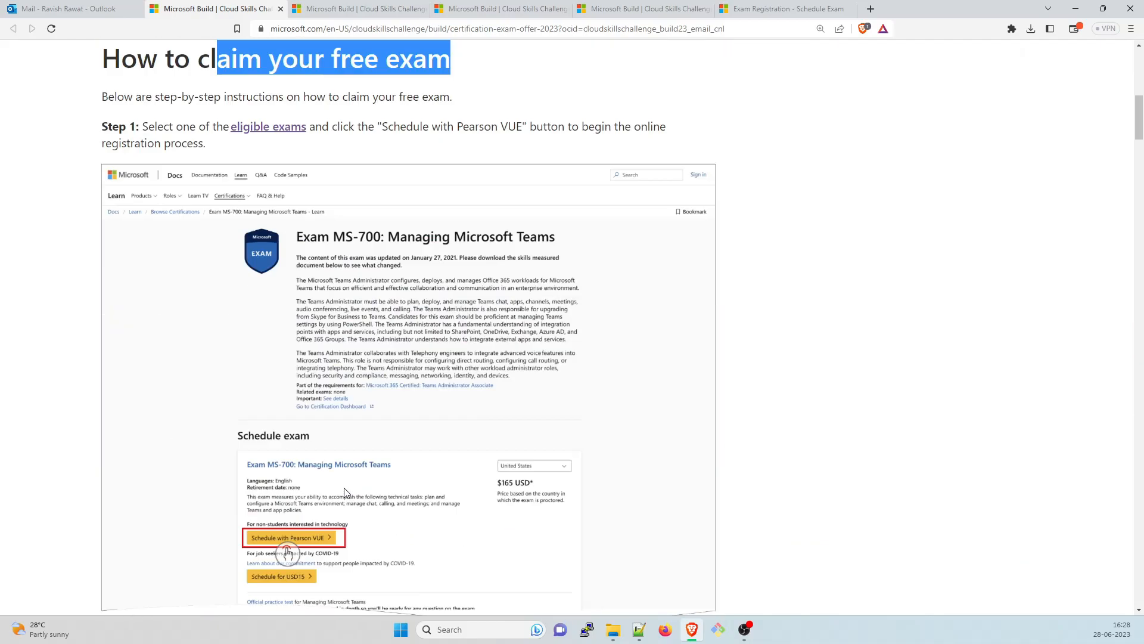
{"action": "scroll", "coordinate": [343, 487], "scroll_direction": "up", "scroll_amount": 6}
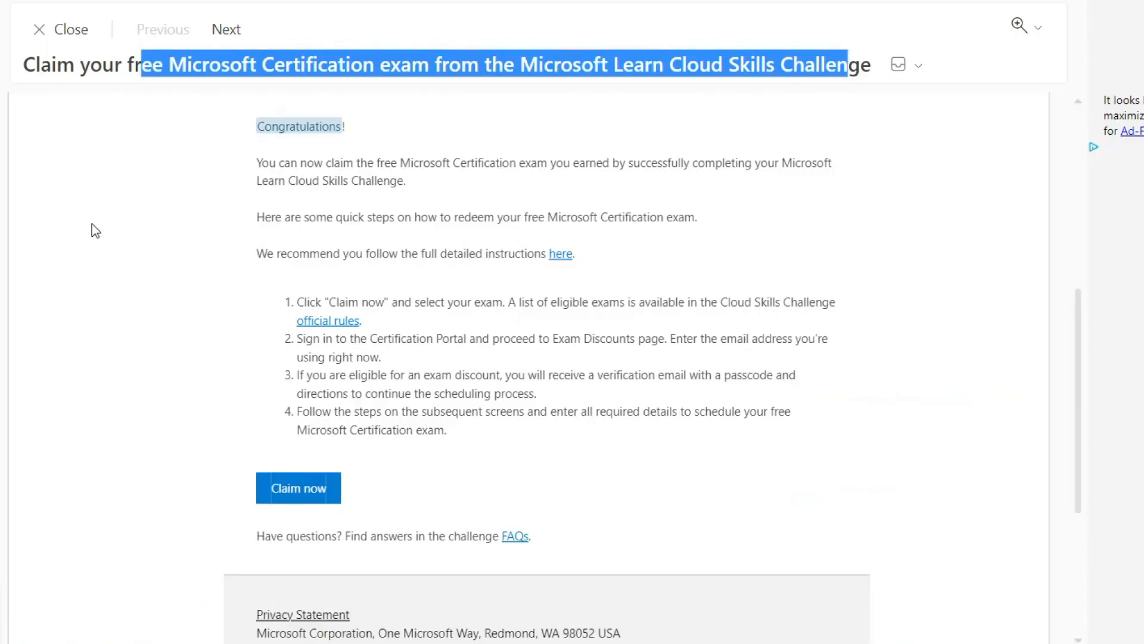
{"action": "right_click", "coordinate": [333, 322]}
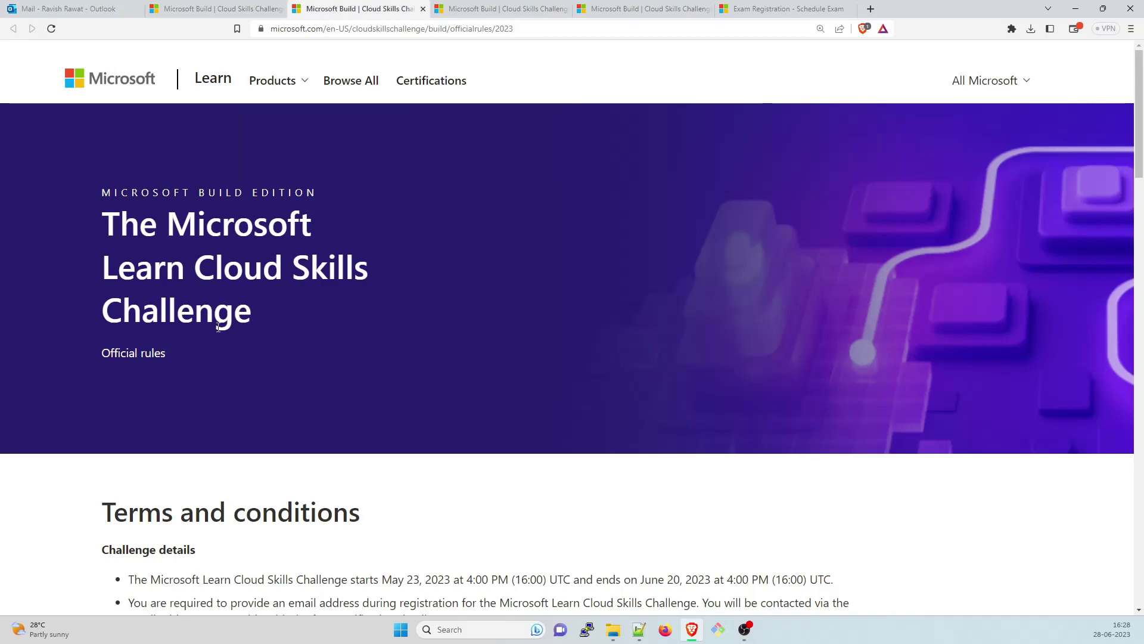
{"action": "left_click_drag", "start_coordinate": [217, 328], "coordinate": [108, 223]}
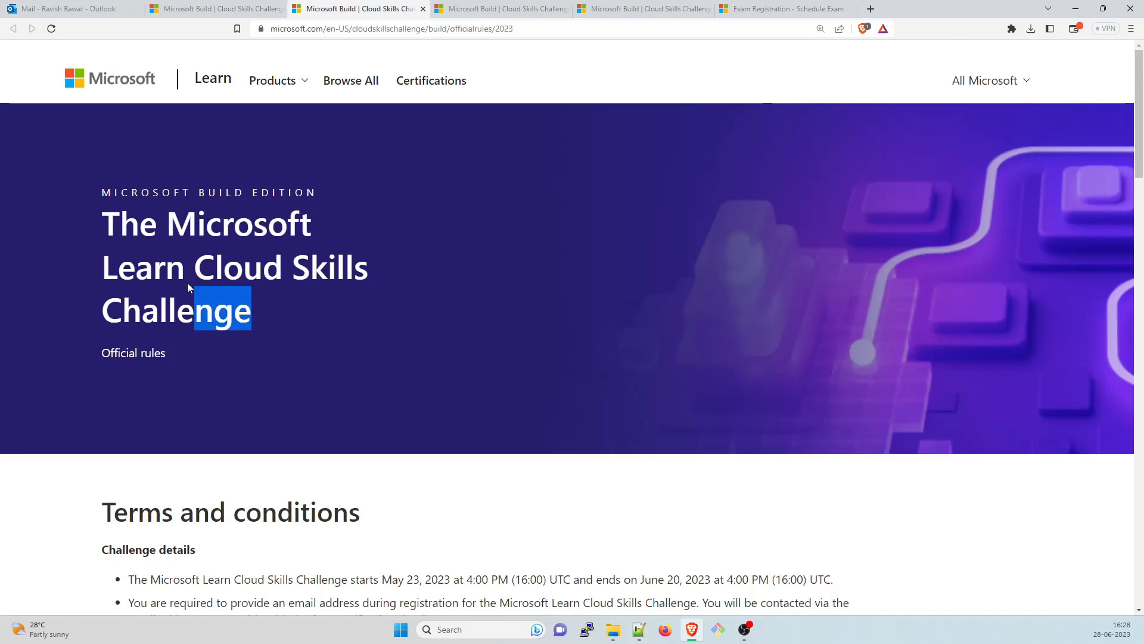
{"action": "scroll", "coordinate": [197, 395], "scroll_direction": "down", "scroll_amount": 2}
{"action": "left_click_drag", "start_coordinate": [163, 333], "coordinate": [294, 332]}
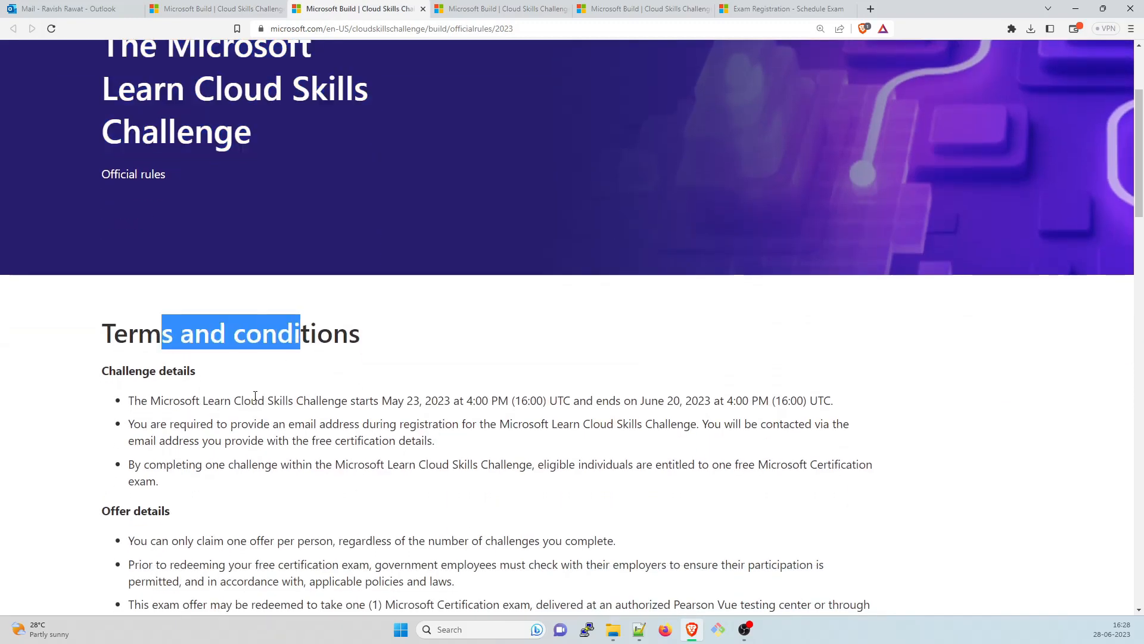
Review the Challenge details bullets and the June 20 challenge end date
{"action": "left_click", "coordinate": [286, 366]}
{"action": "left_click_drag", "start_coordinate": [250, 399], "coordinate": [276, 464]}
{"action": "scroll", "coordinate": [273, 462], "scroll_direction": "down", "scroll_amount": 3}
{"action": "left_click", "coordinate": [610, 160]}
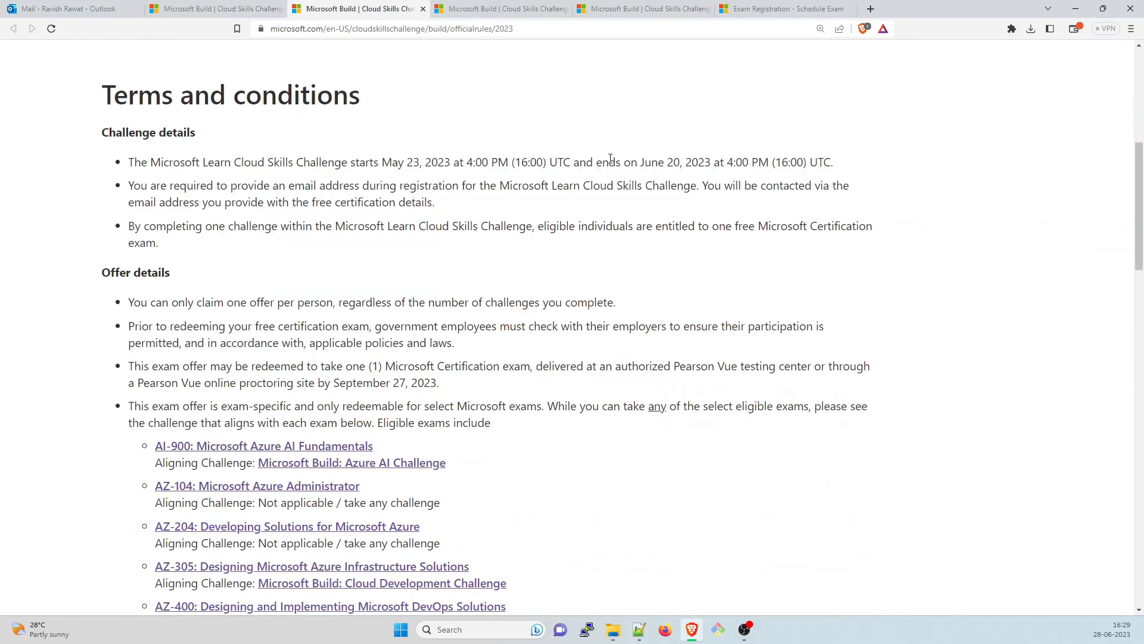
{"action": "left_click_drag", "start_coordinate": [618, 162], "coordinate": [685, 162]}
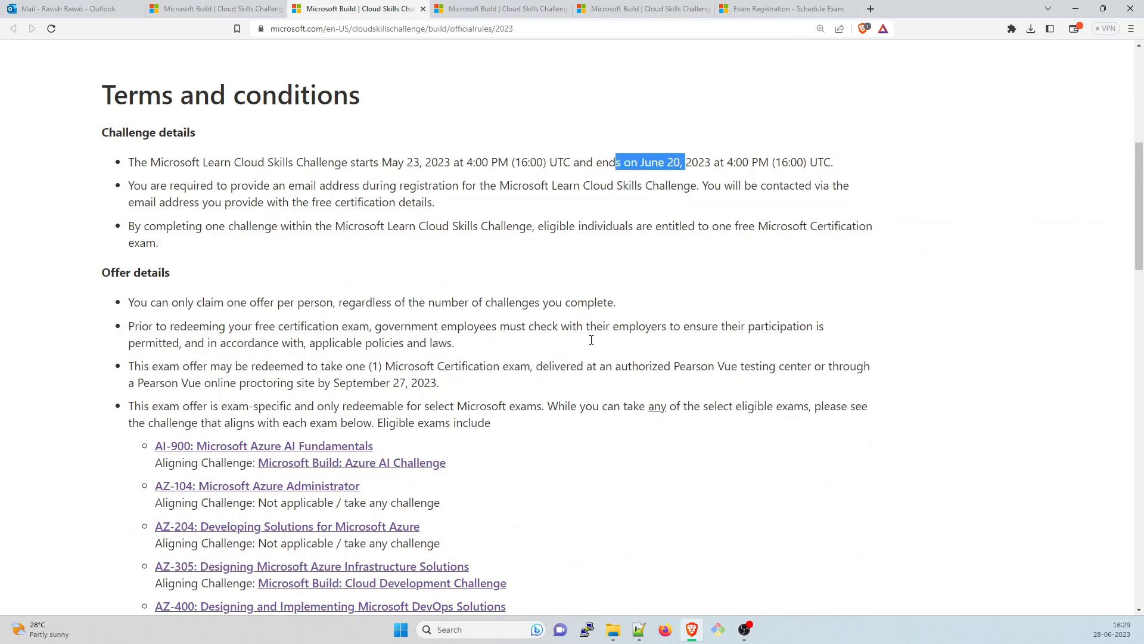
{"action": "scroll", "coordinate": [450, 387], "scroll_direction": "down", "scroll_amount": 2}
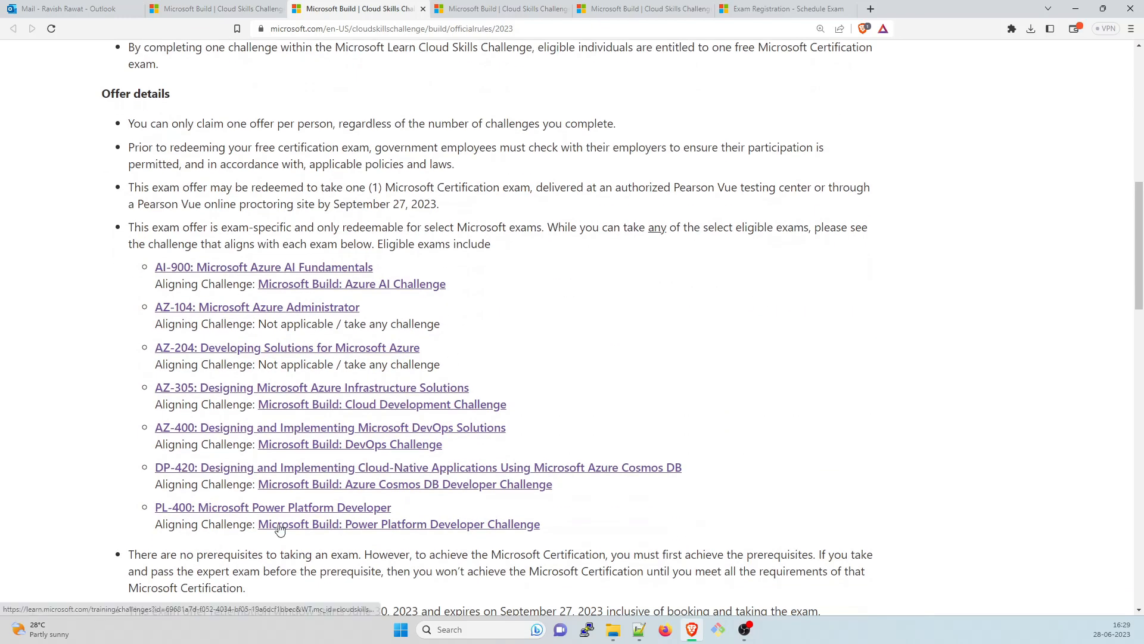
Check that AZ-104 has no aligning challenge and note the AZ-204 entry
{"action": "left_click_drag", "start_coordinate": [259, 324], "coordinate": [442, 324]}
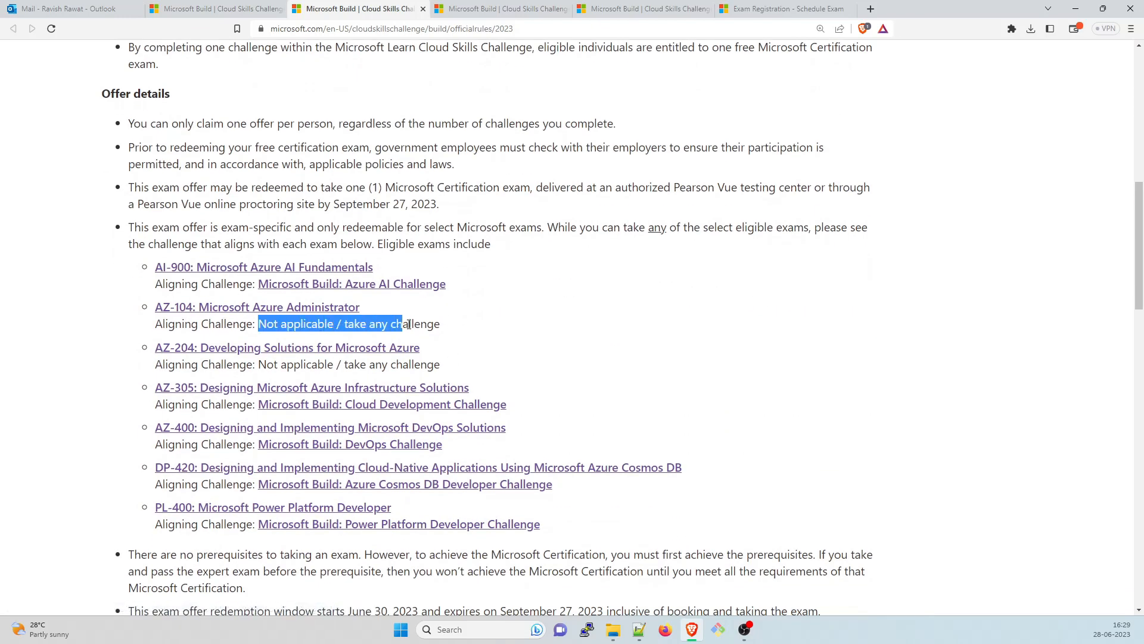
{"action": "left_click", "coordinate": [479, 343]}
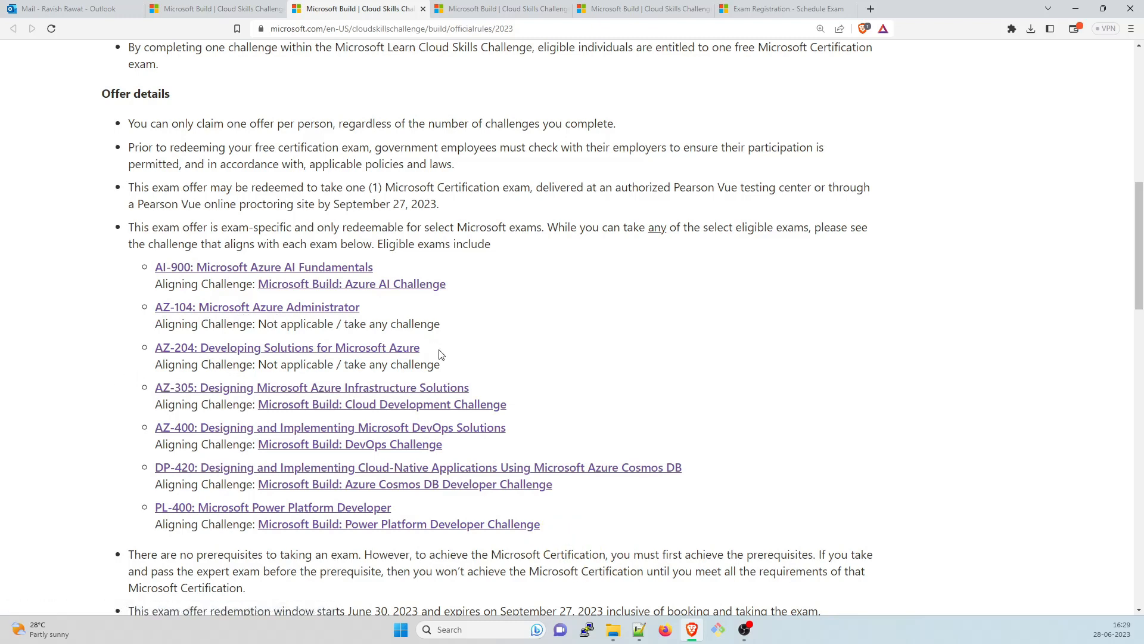
{"action": "left_click_drag", "start_coordinate": [438, 353], "coordinate": [125, 360]}
{"action": "left_click", "coordinate": [100, 363]}
Highlight the AZ-104 Microsoft Azure Administrator entry and the AZ-400 entry in the eligible exams list
{"action": "left_click_drag", "start_coordinate": [150, 312], "coordinate": [364, 308]}
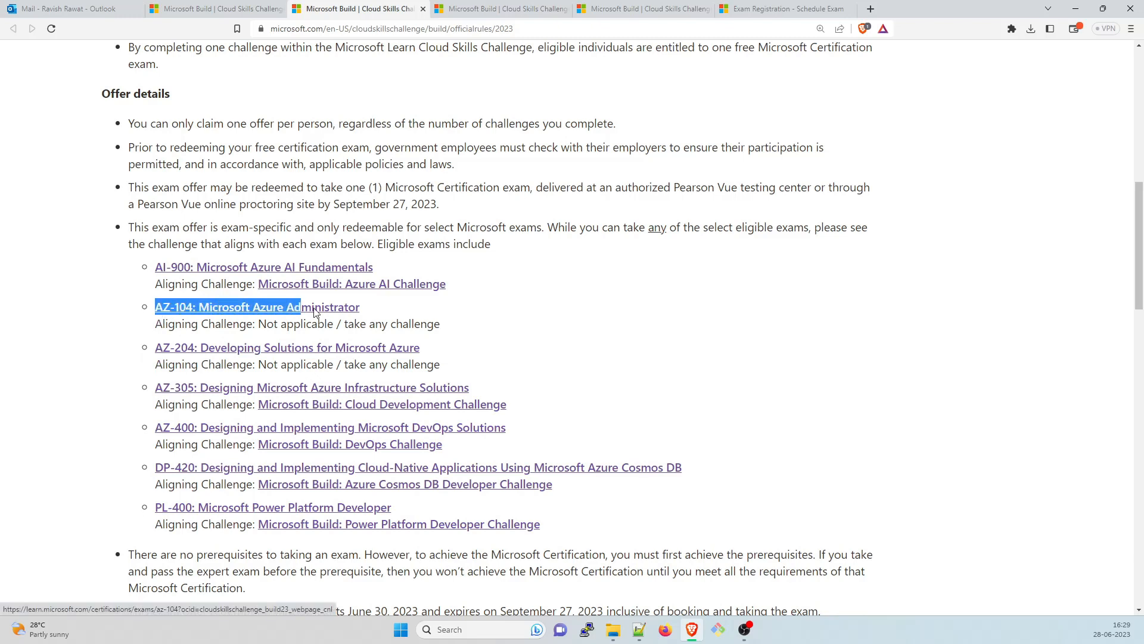
{"action": "left_click", "coordinate": [56, 378]}
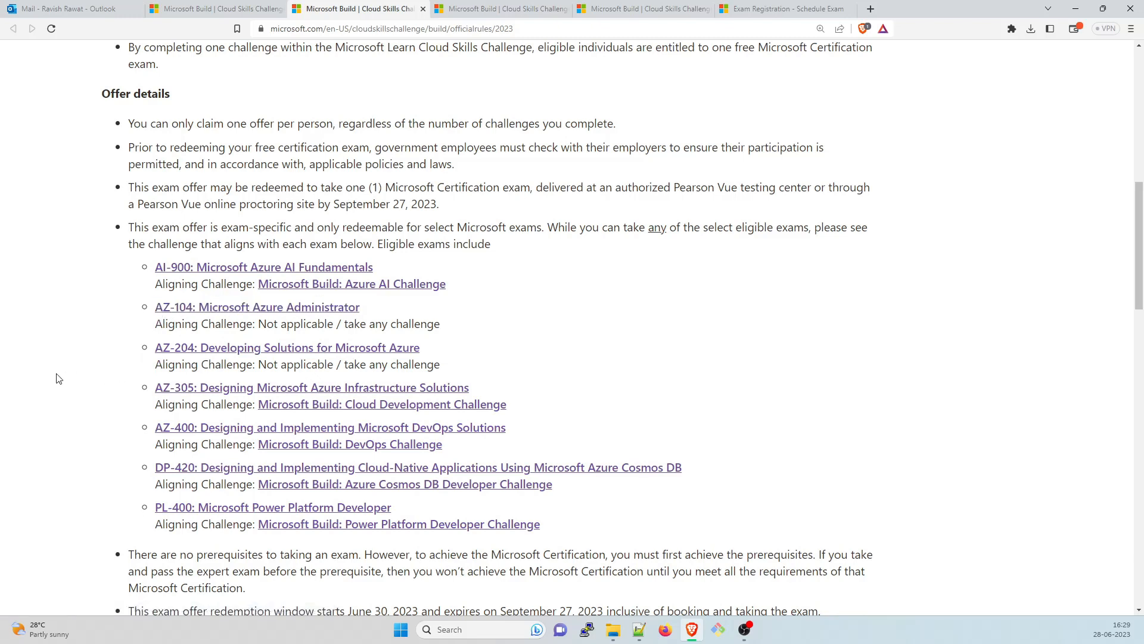
{"action": "left_click_drag", "start_coordinate": [156, 429], "coordinate": [517, 427]}
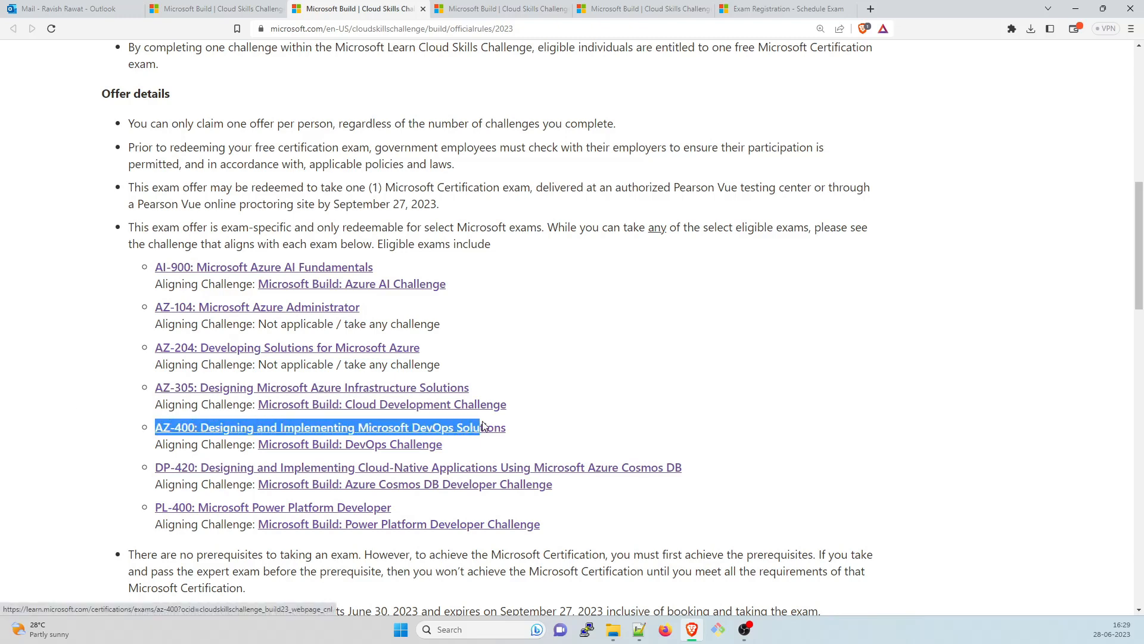
{"action": "left_click", "coordinate": [31, 455]}
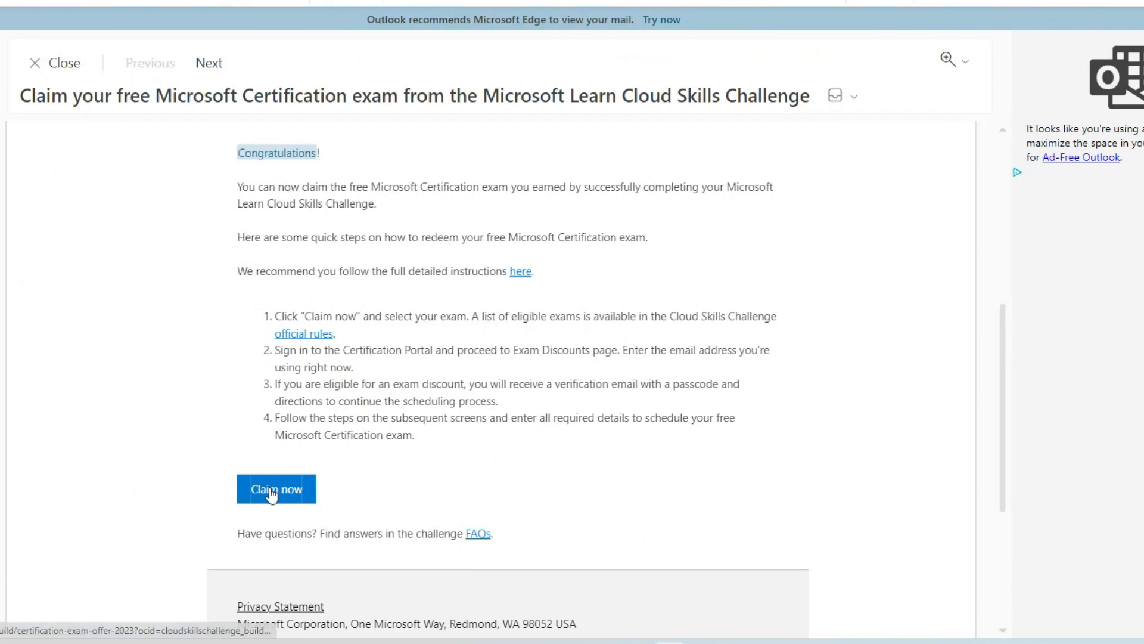
Open the Claim now page in another tab, close the other tabs, and read the claiming headings
{"action": "right_click", "coordinate": [269, 487]}
{"action": "left_click", "coordinate": [302, 313]}
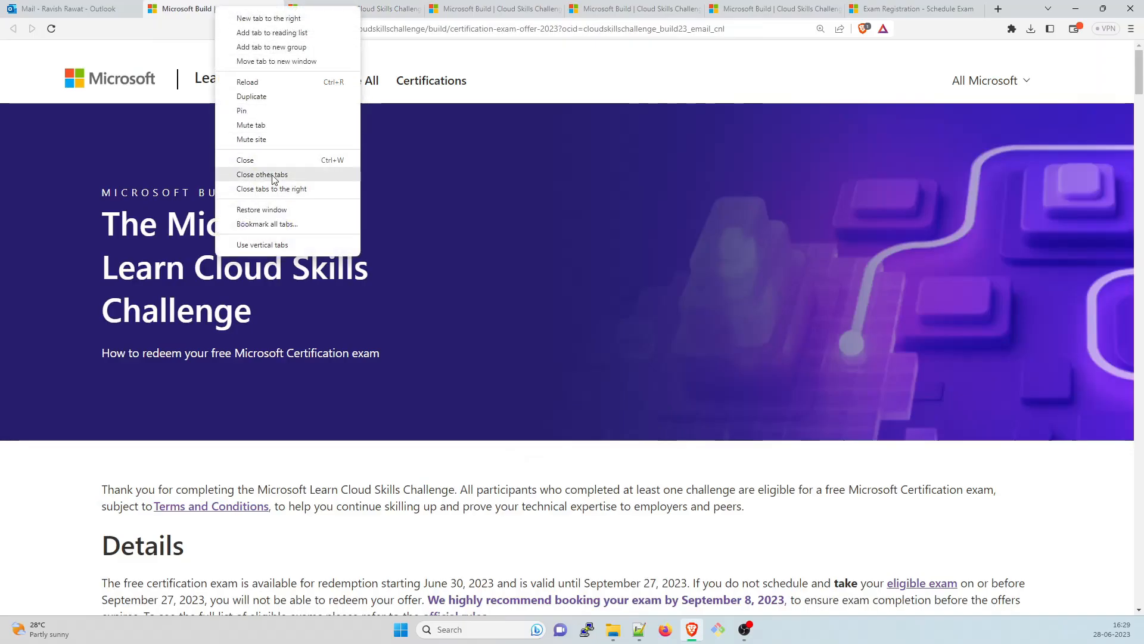
{"action": "left_click", "coordinate": [272, 174]}
{"action": "scroll", "coordinate": [288, 469], "scroll_direction": "down", "scroll_amount": 3}
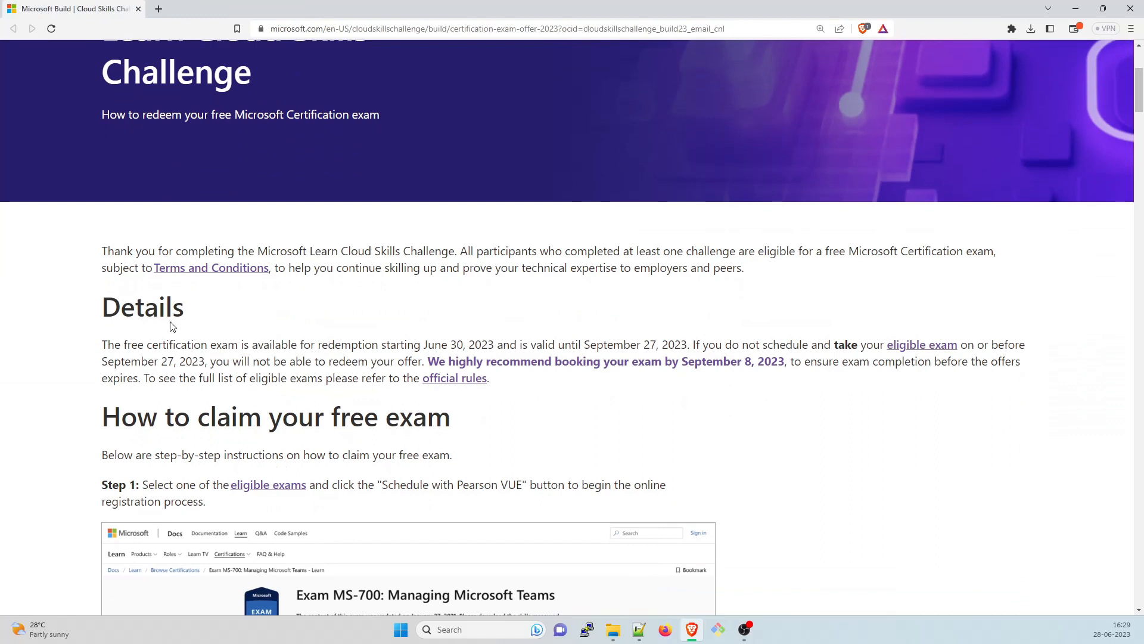
{"action": "left_click_drag", "start_coordinate": [101, 307], "coordinate": [186, 308]}
{"action": "left_click_drag", "start_coordinate": [193, 417], "coordinate": [343, 439]}
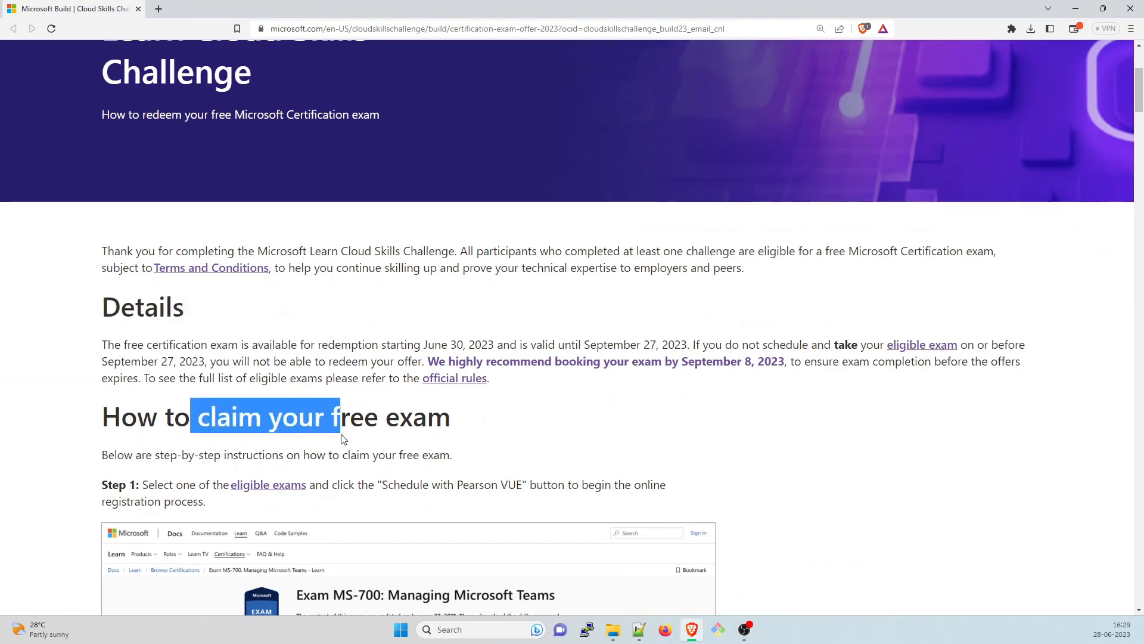
{"action": "scroll", "coordinate": [212, 490], "scroll_direction": "down", "scroll_amount": 1}
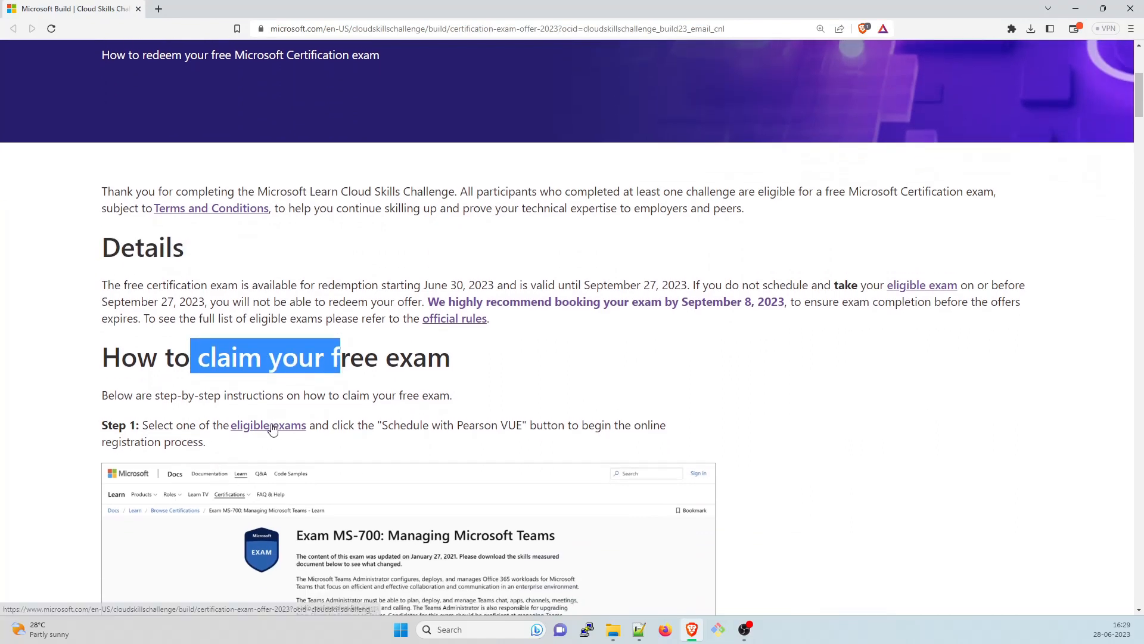
Open the eligible exams list in a new tab and review the first three Azure exams
{"action": "right_click", "coordinate": [268, 424]}
{"action": "left_click", "coordinate": [295, 442]}
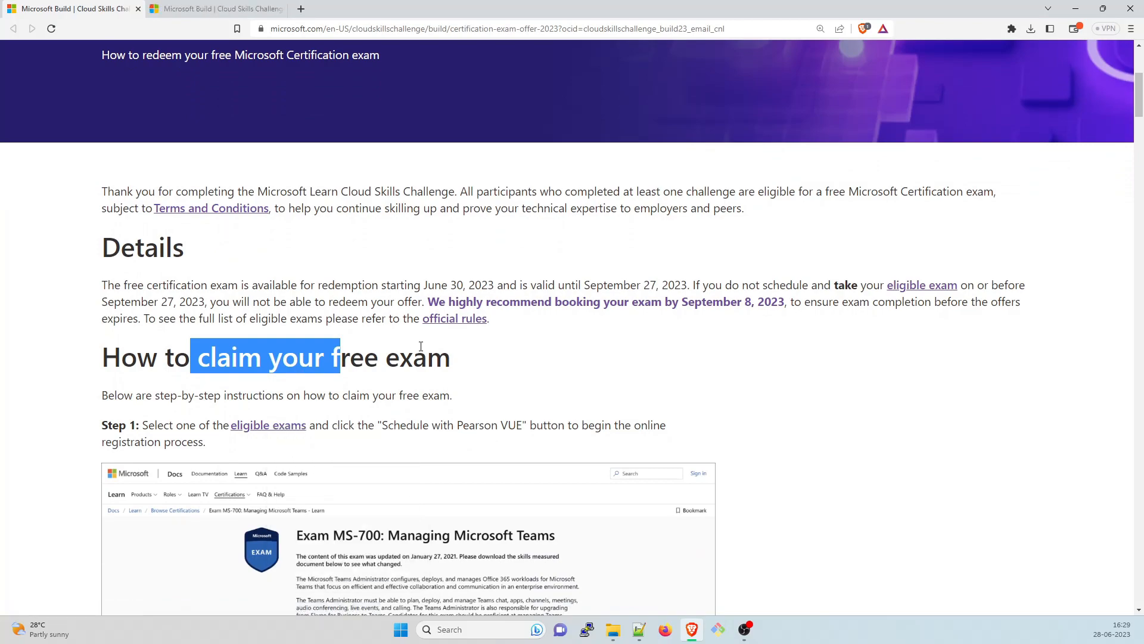
{"action": "left_click", "coordinate": [244, 12]}
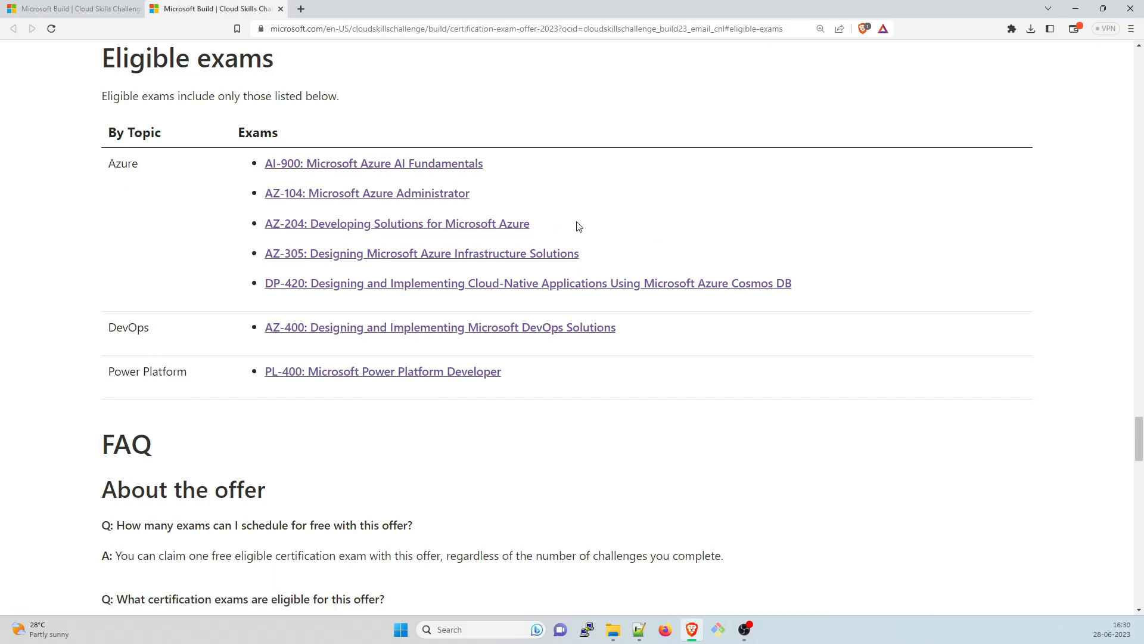
{"action": "left_click_drag", "start_coordinate": [268, 260], "coordinate": [207, 250]}
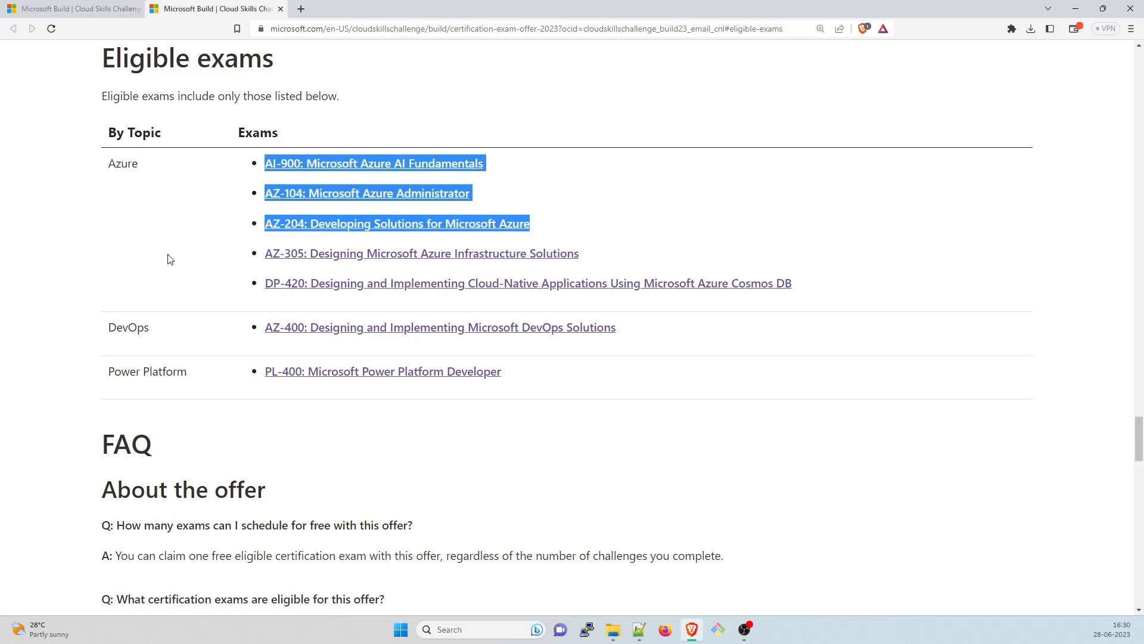
{"action": "left_click", "coordinate": [178, 277]}
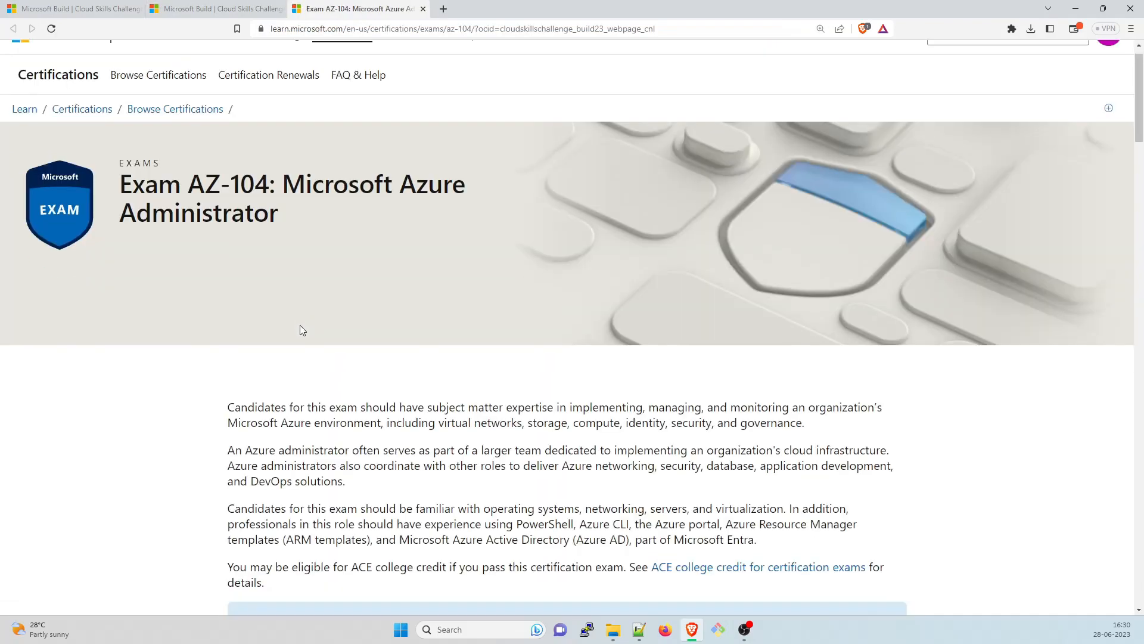
{"action": "scroll", "coordinate": [300, 325], "scroll_direction": "down", "scroll_amount": 8}
{"action": "scroll", "coordinate": [299, 326], "scroll_direction": "down", "scroll_amount": 5}
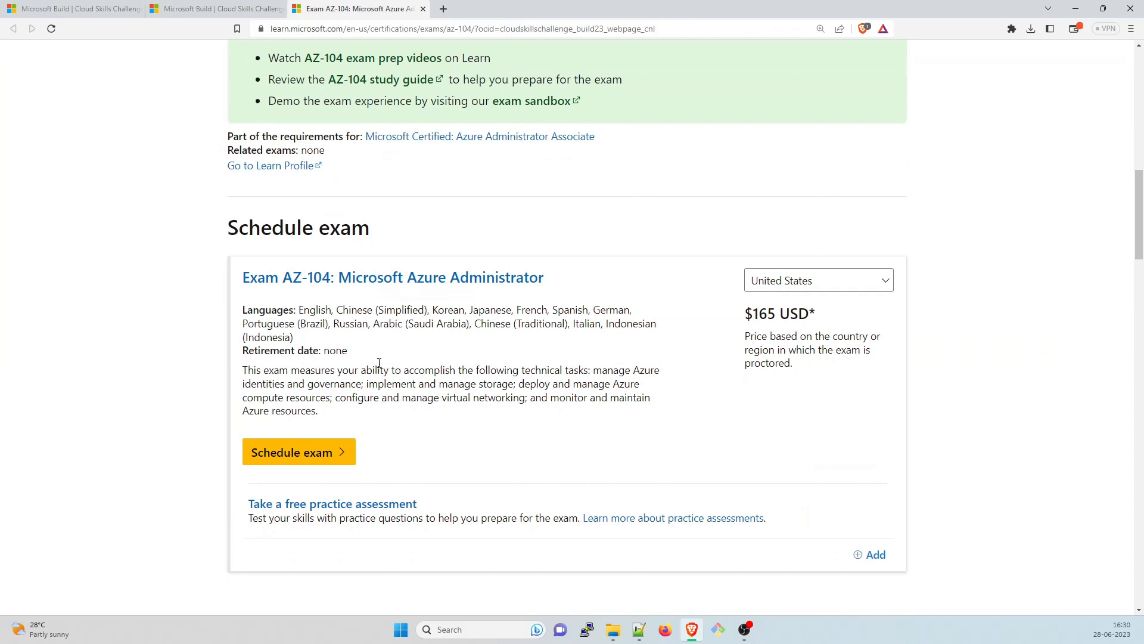
Choose India as the AZ-104 pricing country (₹4800 INR) and start scheduling the exam
{"action": "left_click", "coordinate": [815, 284]}
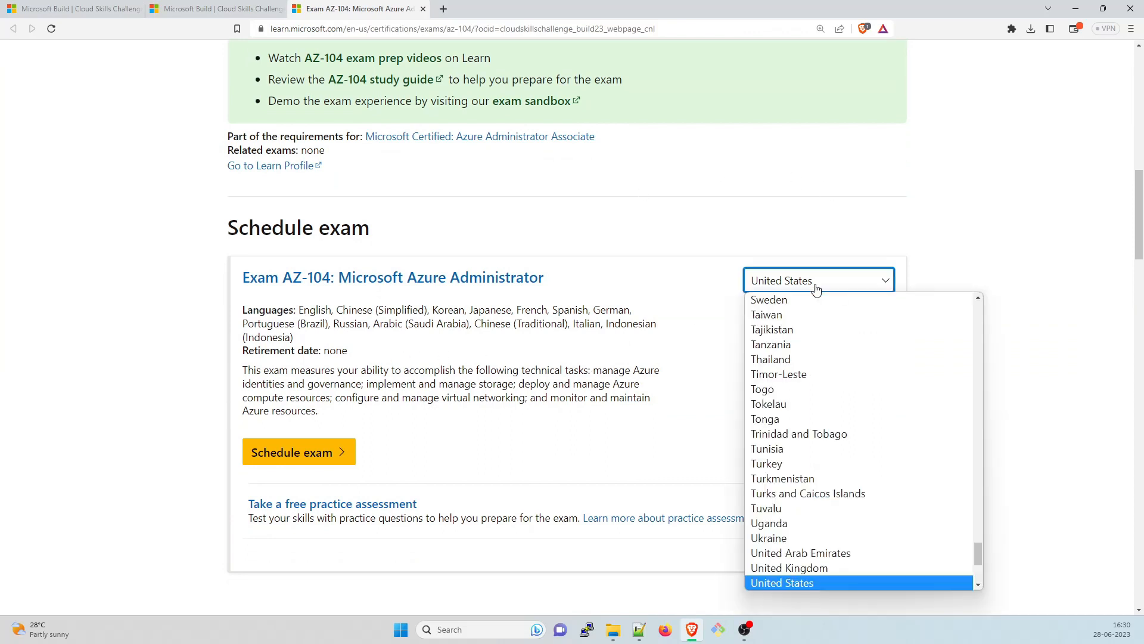
{"action": "type", "text": "in"}
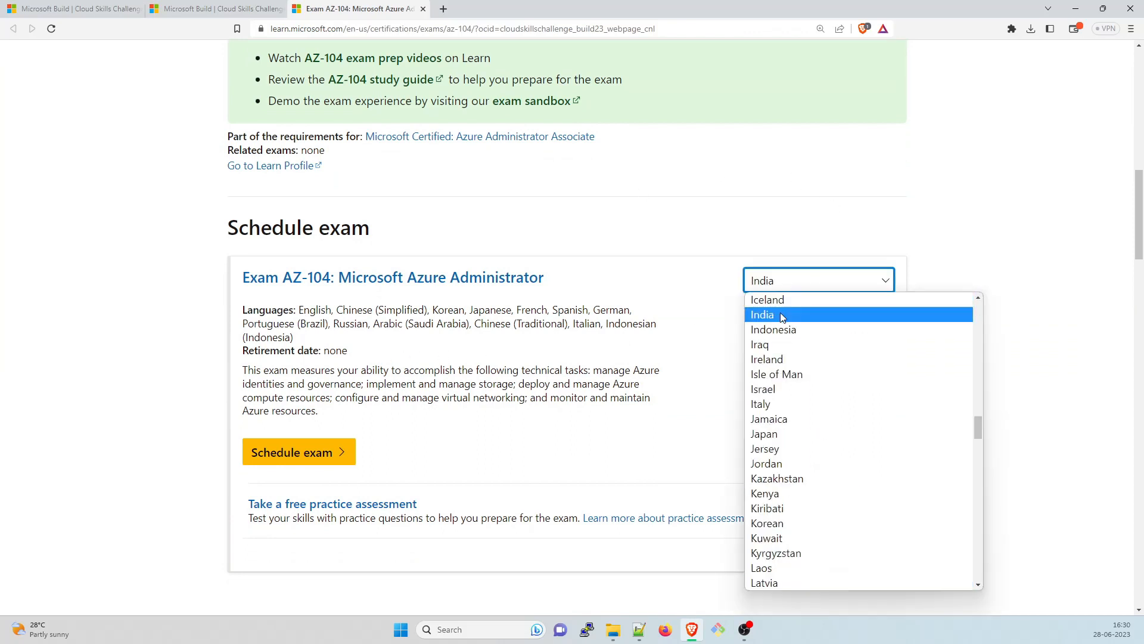
{"action": "left_click", "coordinate": [781, 315]}
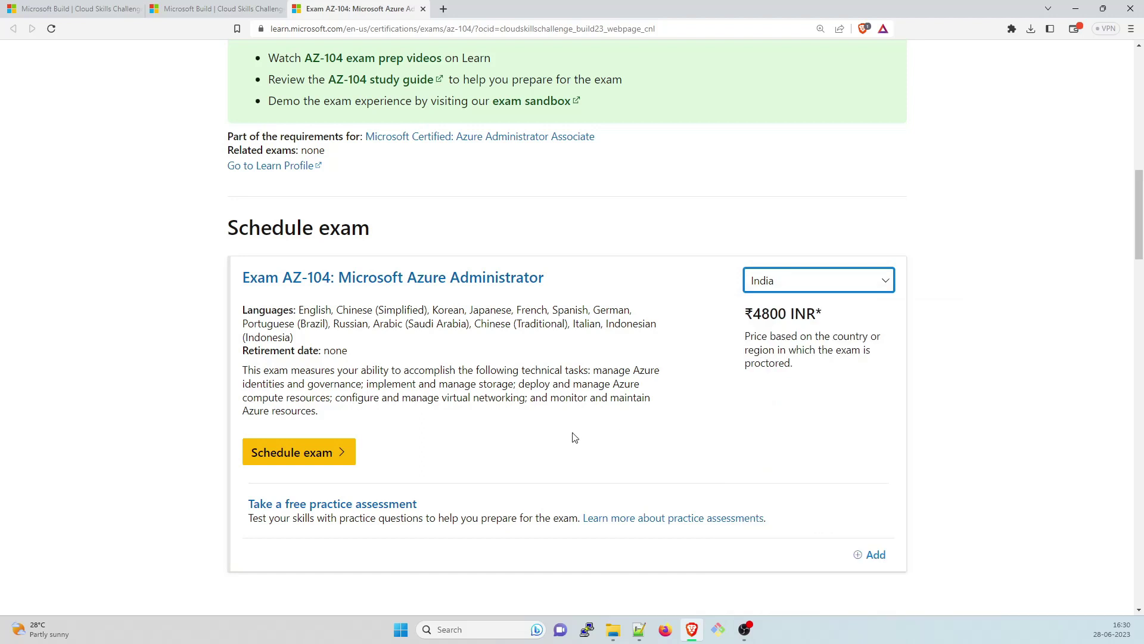
{"action": "left_click", "coordinate": [317, 452]}
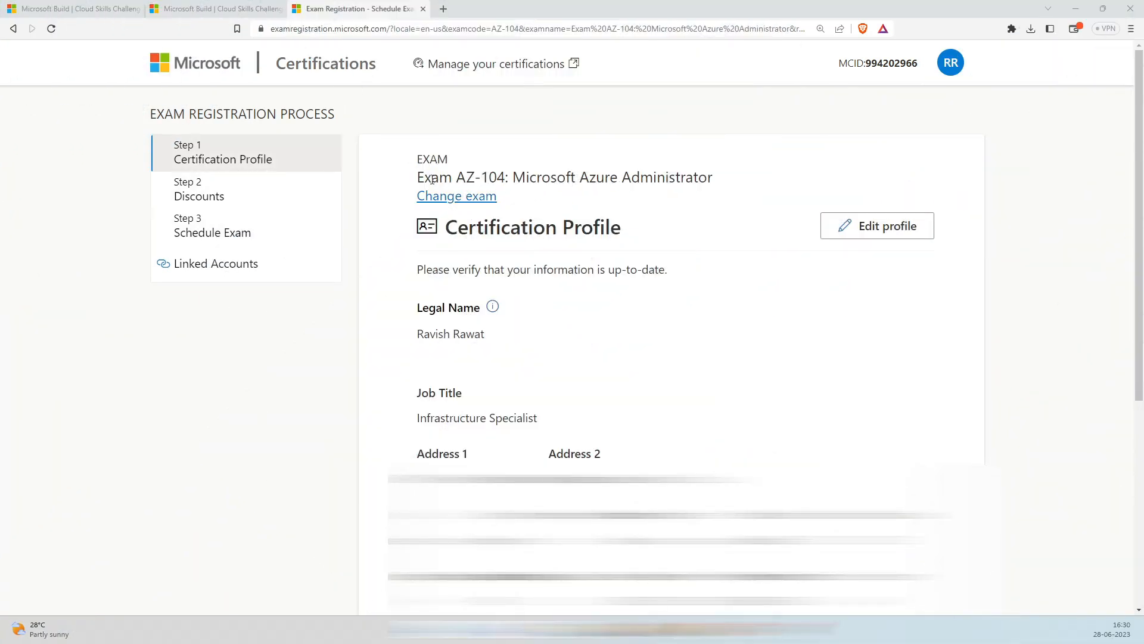
Read the Certification Profile verification note and move on to Step 2 Discounts
{"action": "left_click_drag", "start_coordinate": [432, 178], "coordinate": [711, 178]}
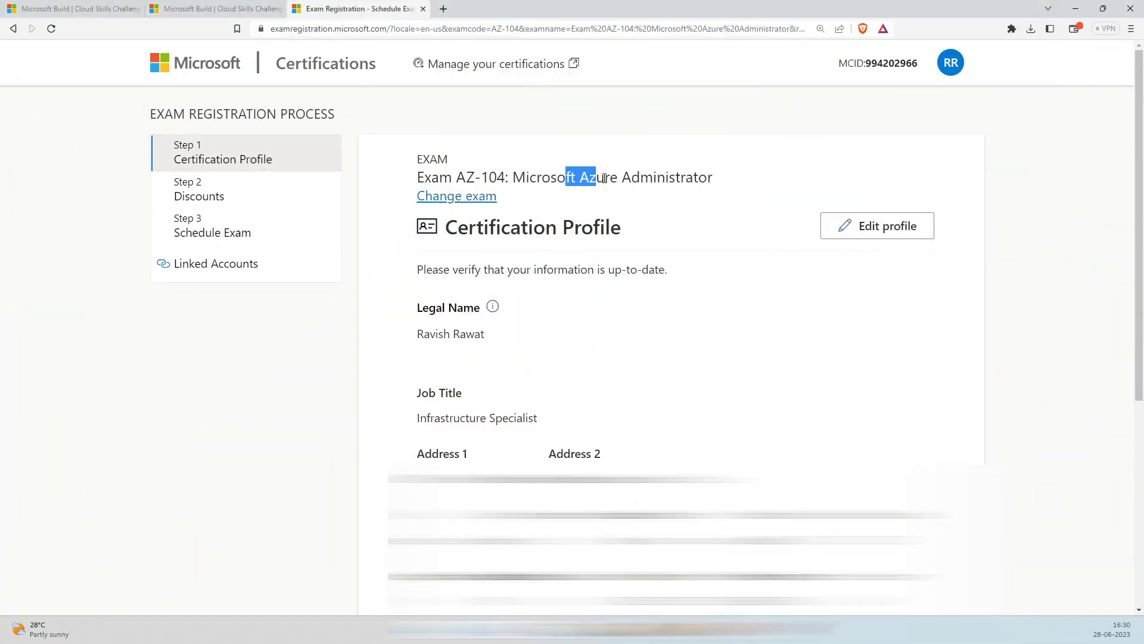
{"action": "left_click_drag", "start_coordinate": [483, 227], "coordinate": [621, 227]}
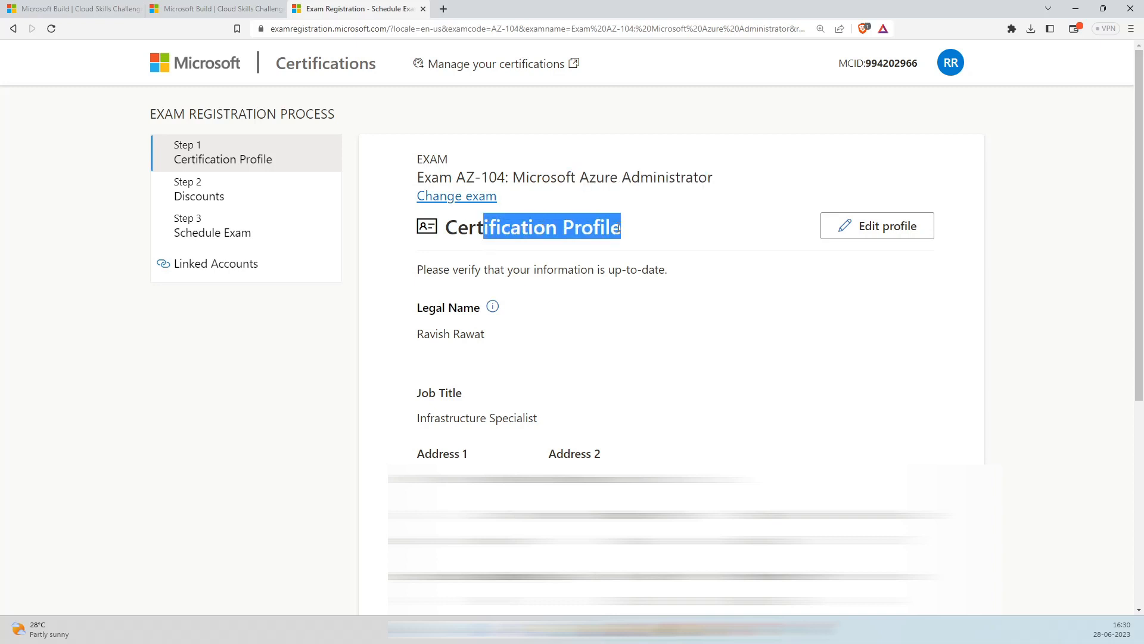
{"action": "left_click_drag", "start_coordinate": [463, 270], "coordinate": [668, 270]}
{"action": "left_click", "coordinate": [669, 334]}
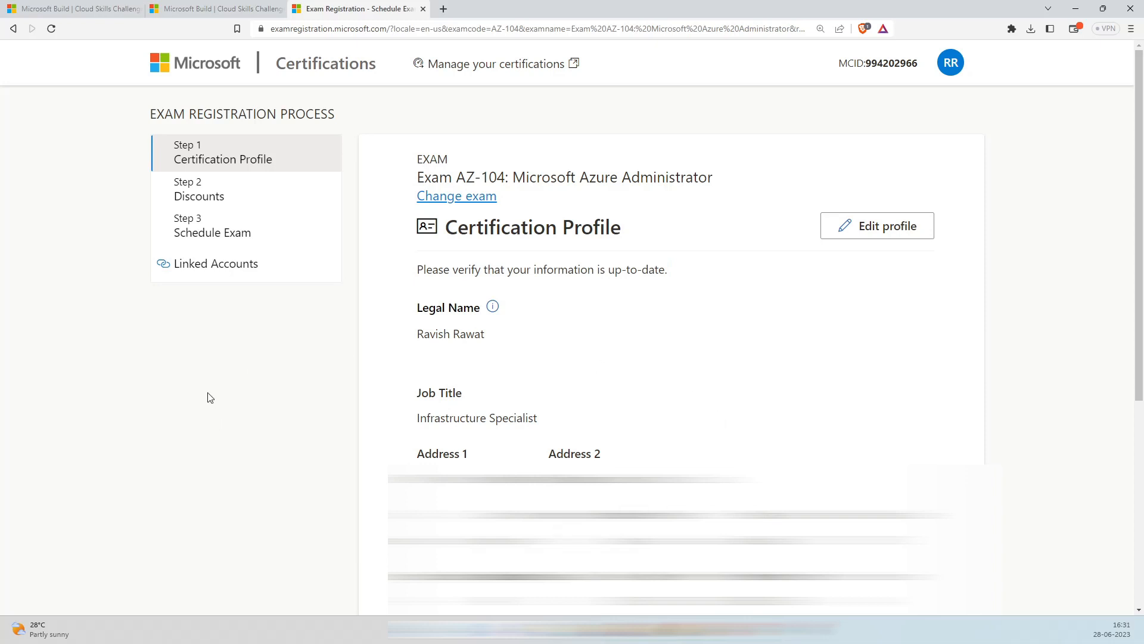
{"action": "left_click", "coordinate": [200, 197]}
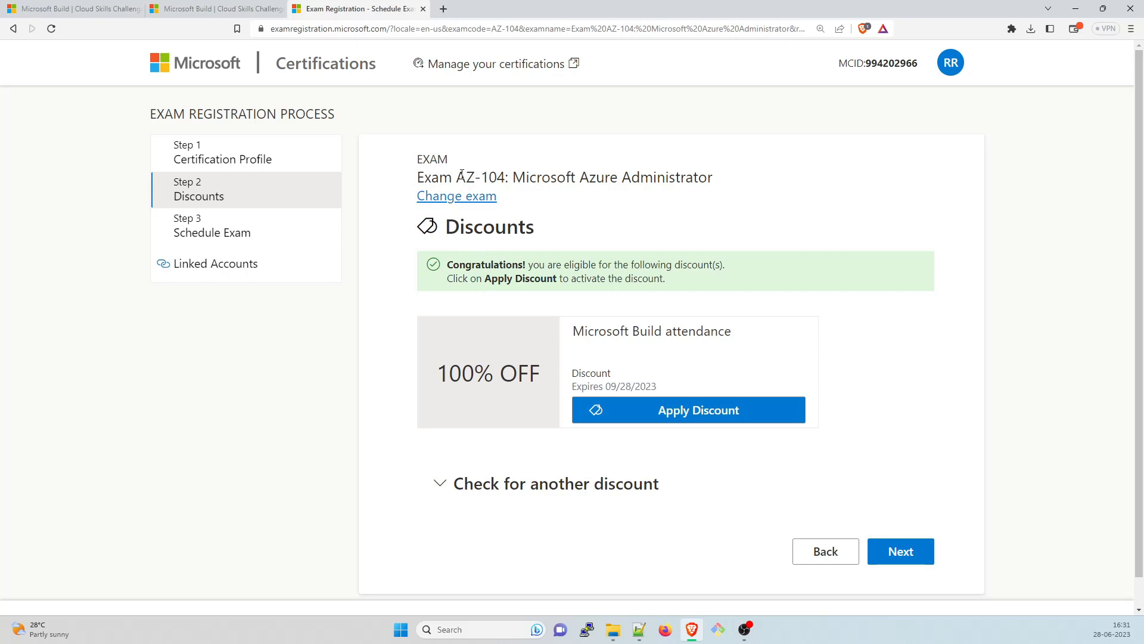
Apply the 100% OFF Microsoft Build attendance discount to the AZ-104 exam
{"action": "double_click", "coordinate": [489, 176]}
{"action": "left_click", "coordinate": [561, 214]}
{"action": "left_click", "coordinate": [669, 409]}
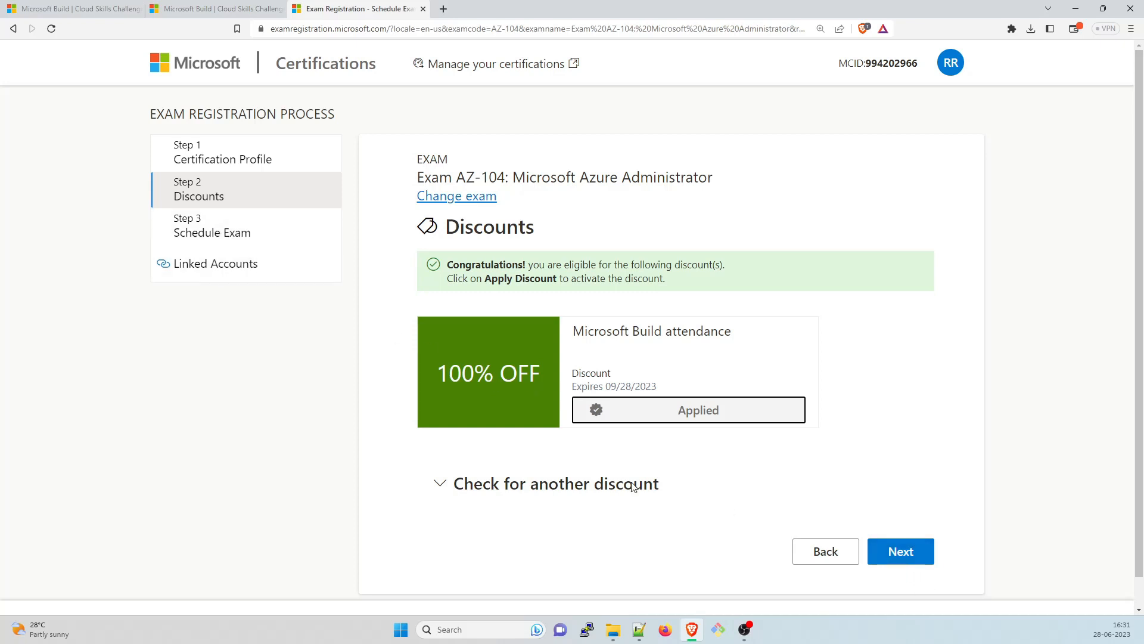
Continue to the Schedule Exam step and hand scheduling off to Pearson VUE
{"action": "left_click", "coordinate": [900, 552]}
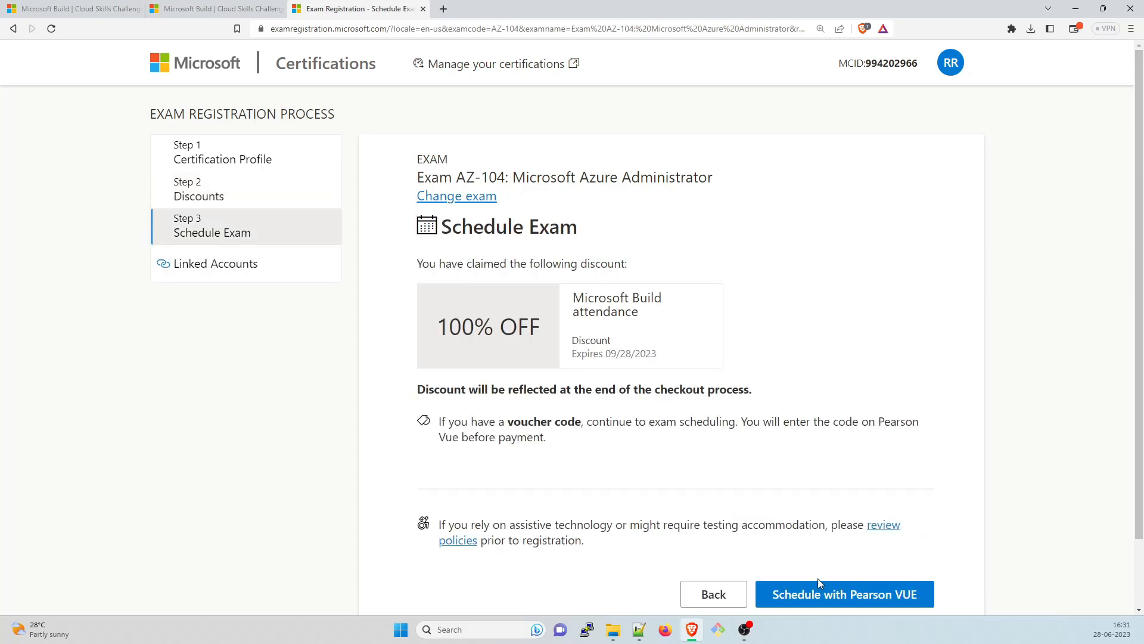
{"action": "scroll", "coordinate": [577, 488], "scroll_direction": "down", "scroll_amount": 2}
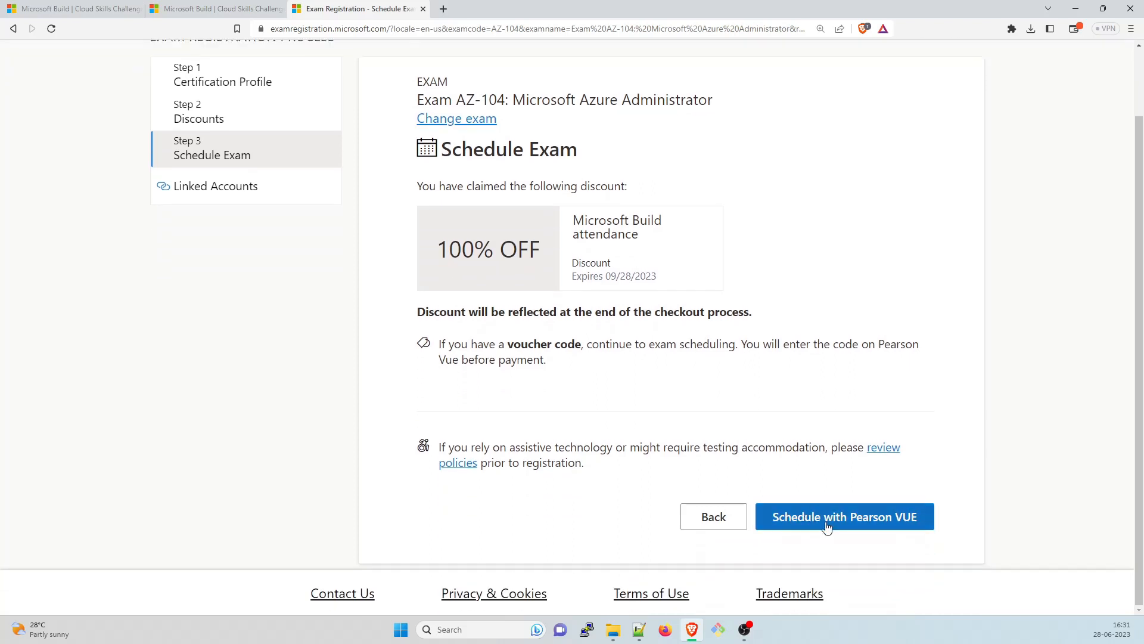
{"action": "left_click", "coordinate": [827, 519]}
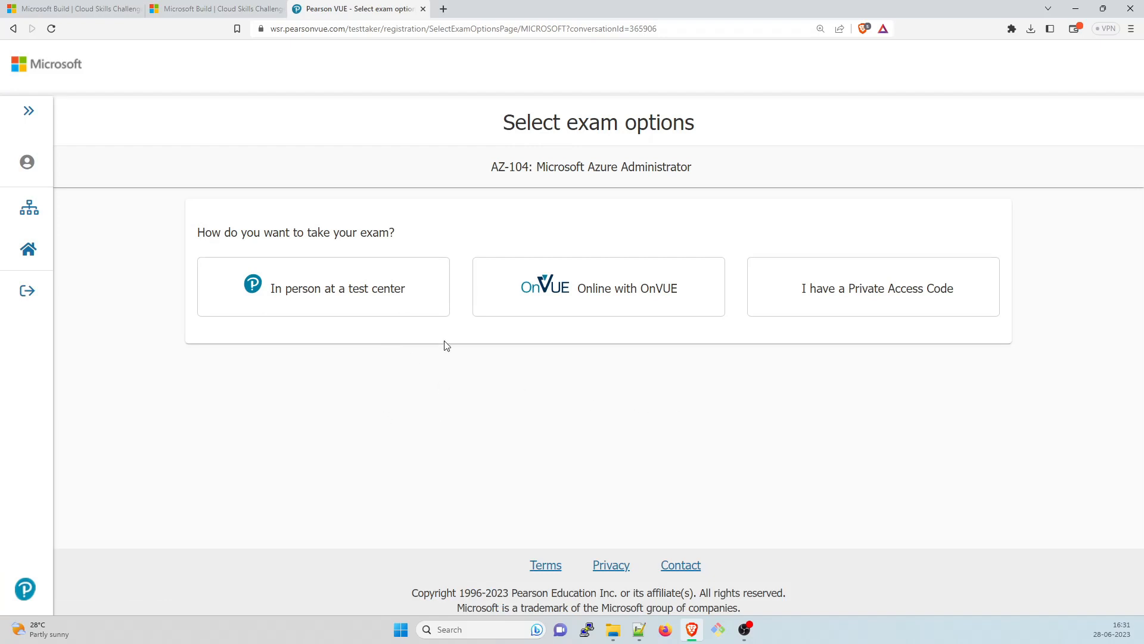
Choose the in-person test center delivery option and continue to exam language selection
{"action": "left_click", "coordinate": [348, 298]}
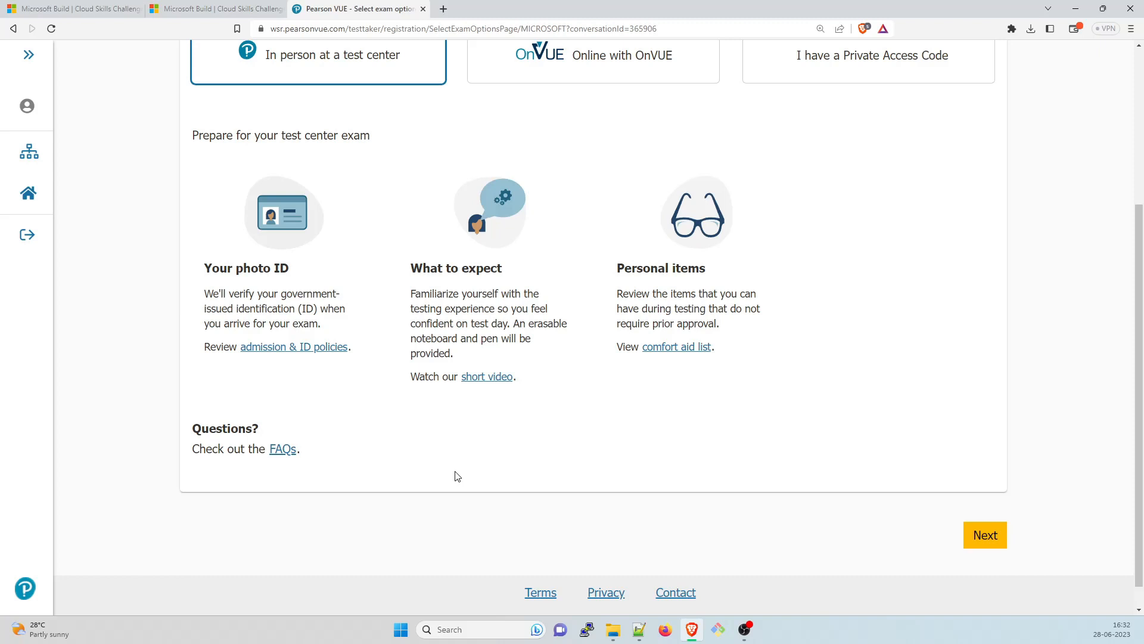
{"action": "left_click", "coordinate": [992, 536]}
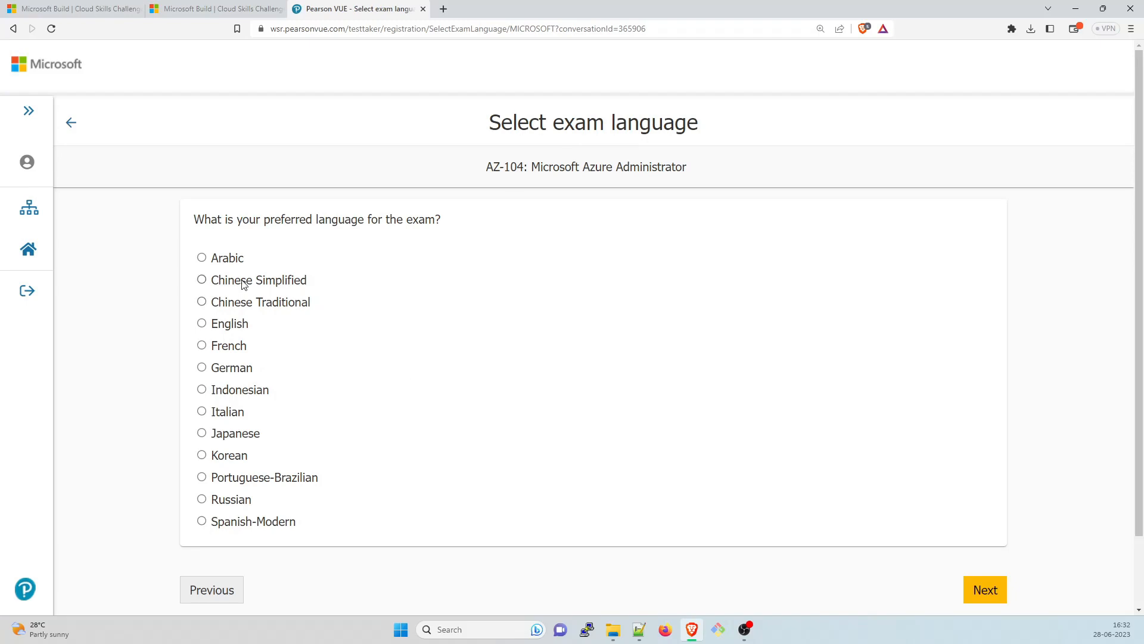
Choose English as the exam language and answer Yes to the Candidate Code of Conduct question
{"action": "left_click", "coordinate": [202, 324]}
{"action": "left_click", "coordinate": [986, 590]}
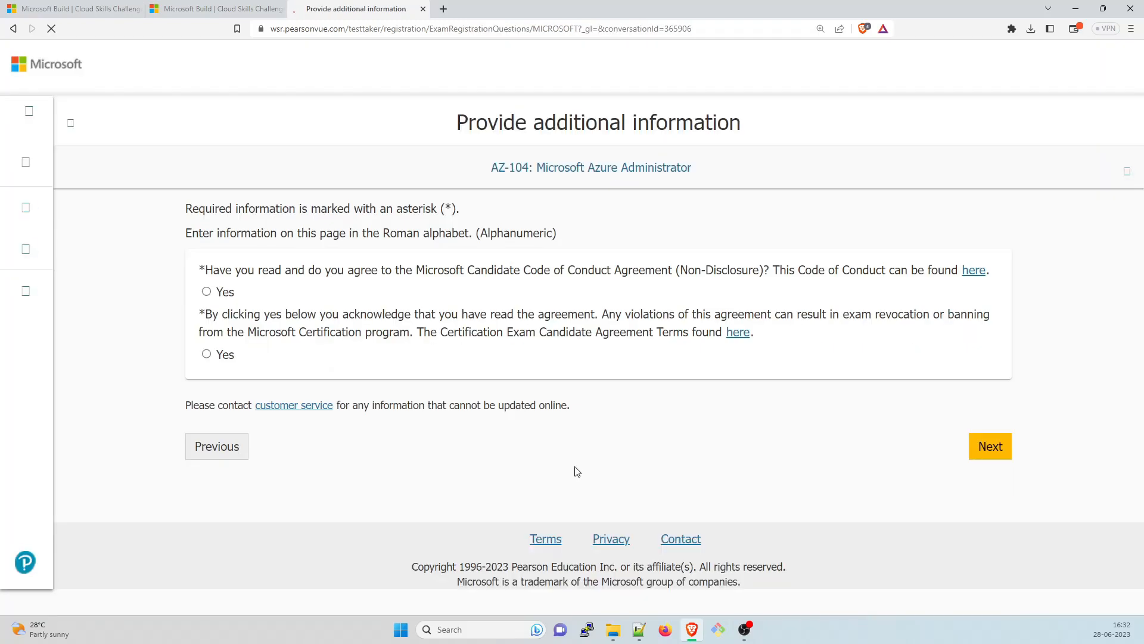
{"action": "left_click_drag", "start_coordinate": [277, 269], "coordinate": [934, 270]}
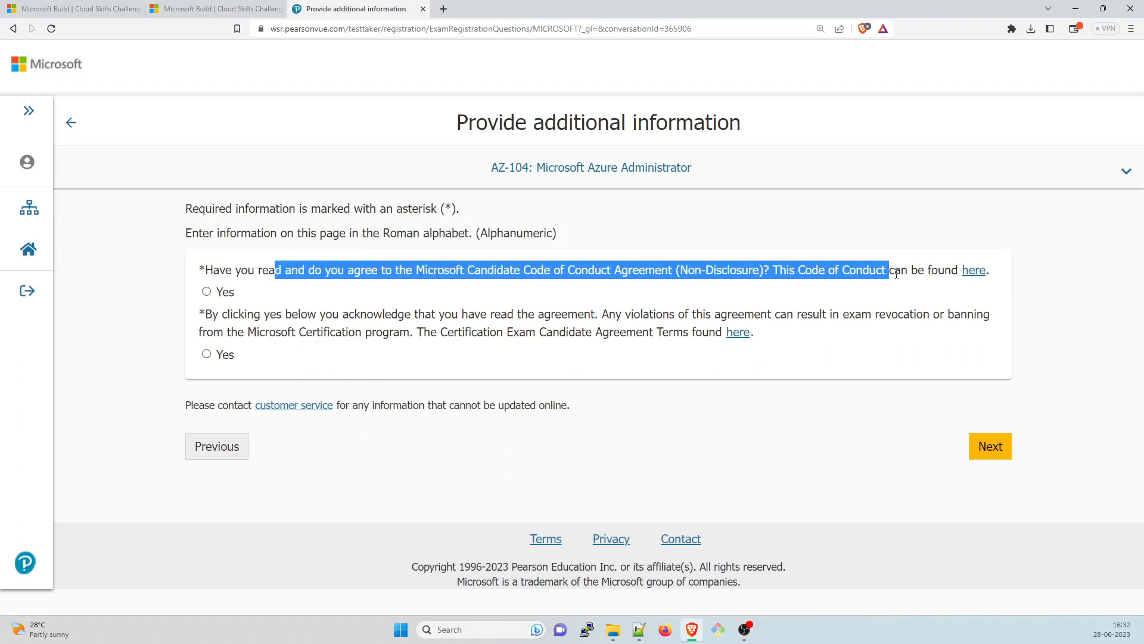
{"action": "left_click", "coordinate": [482, 293]}
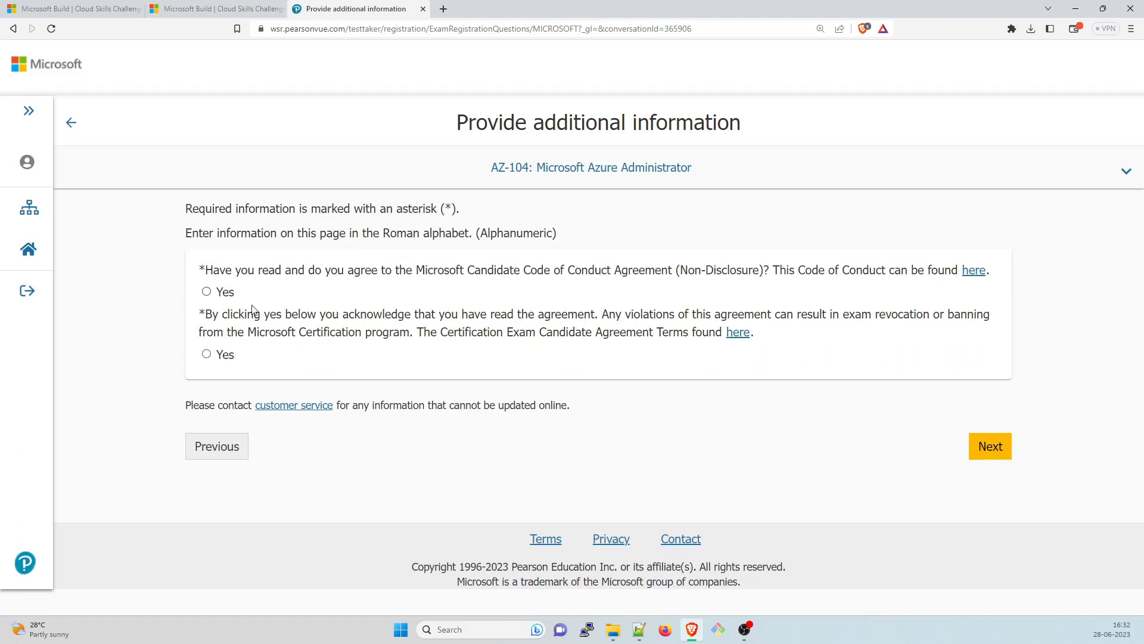
{"action": "left_click", "coordinate": [206, 292]}
Review the candidate agreement in a new tab and return to the questions
{"action": "left_click_drag", "start_coordinate": [270, 314], "coordinate": [597, 314]}
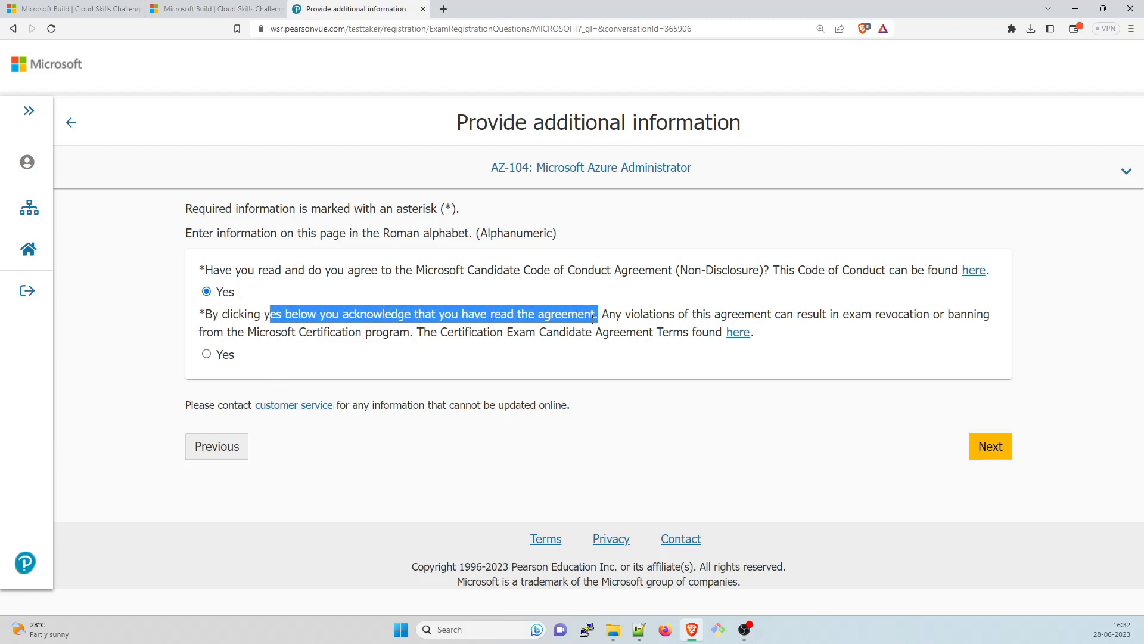
{"action": "left_click", "coordinate": [465, 355]}
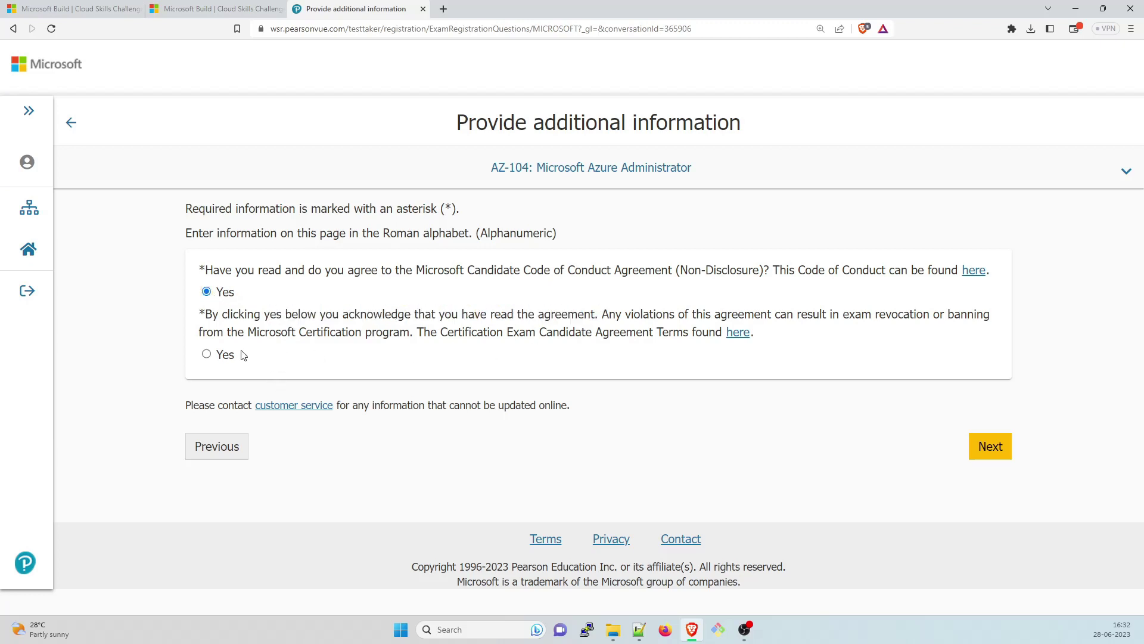
{"action": "right_click", "coordinate": [738, 332]}
{"action": "left_click", "coordinate": [787, 338]}
{"action": "left_click", "coordinate": [506, 9]}
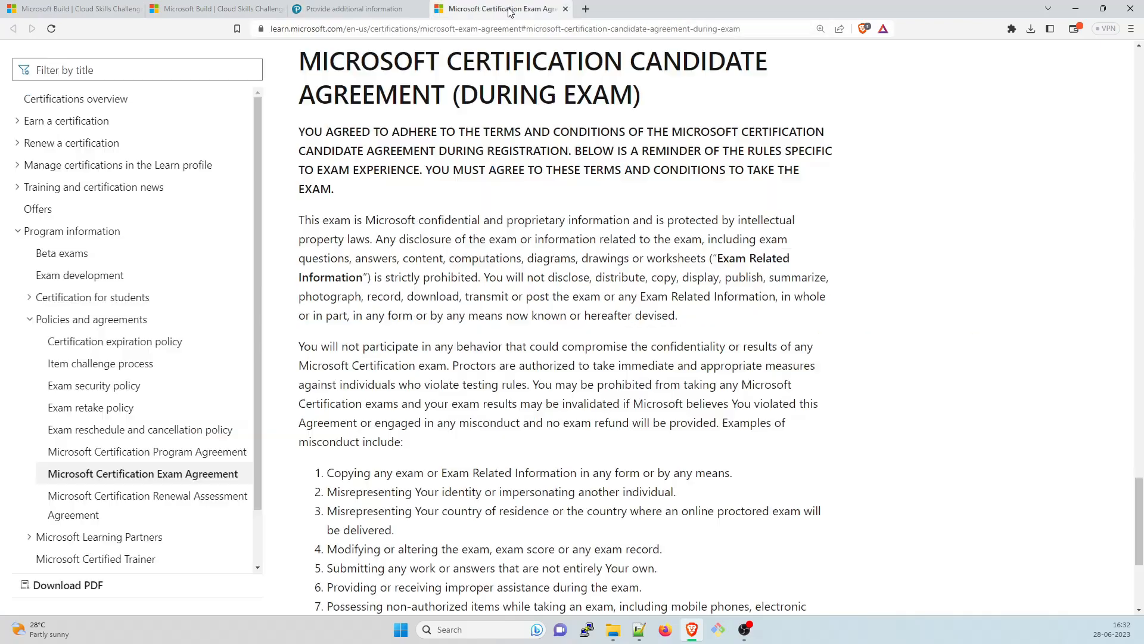
{"action": "scroll", "coordinate": [364, 427], "scroll_direction": "down", "scroll_amount": 5}
{"action": "scroll", "coordinate": [363, 427], "scroll_direction": "up", "scroll_amount": 5}
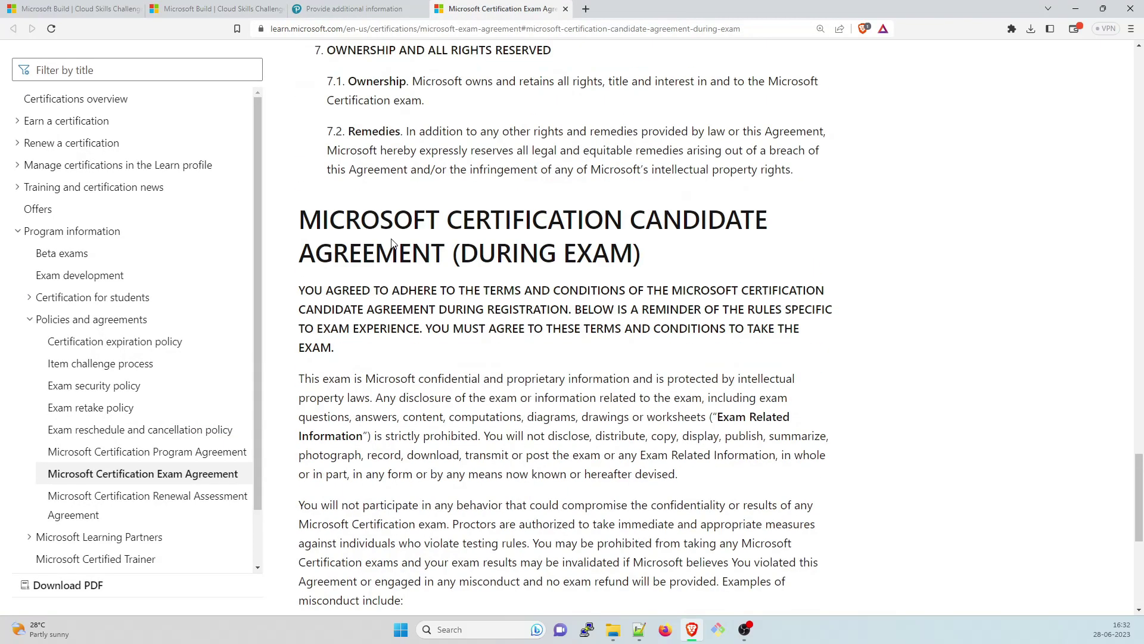
{"action": "left_click", "coordinate": [354, 9]}
Answer Yes to the candidate agreement acknowledgement and submit both answers
{"action": "left_click", "coordinate": [206, 355]}
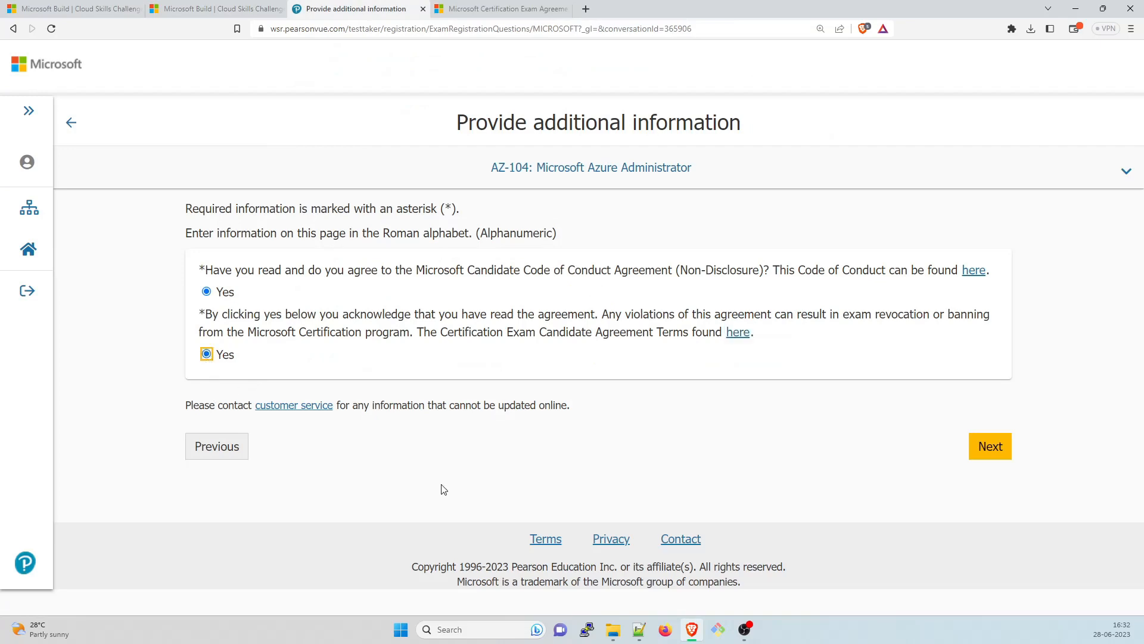
{"action": "left_click", "coordinate": [991, 446]}
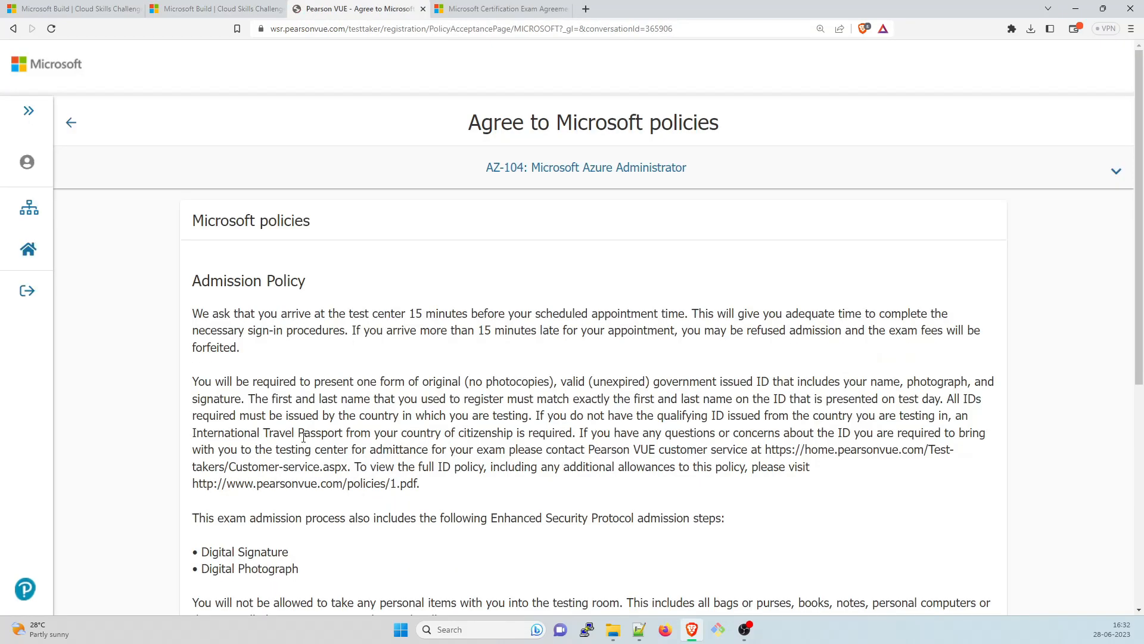
{"action": "scroll", "coordinate": [299, 433], "scroll_direction": "down", "scroll_amount": 2}
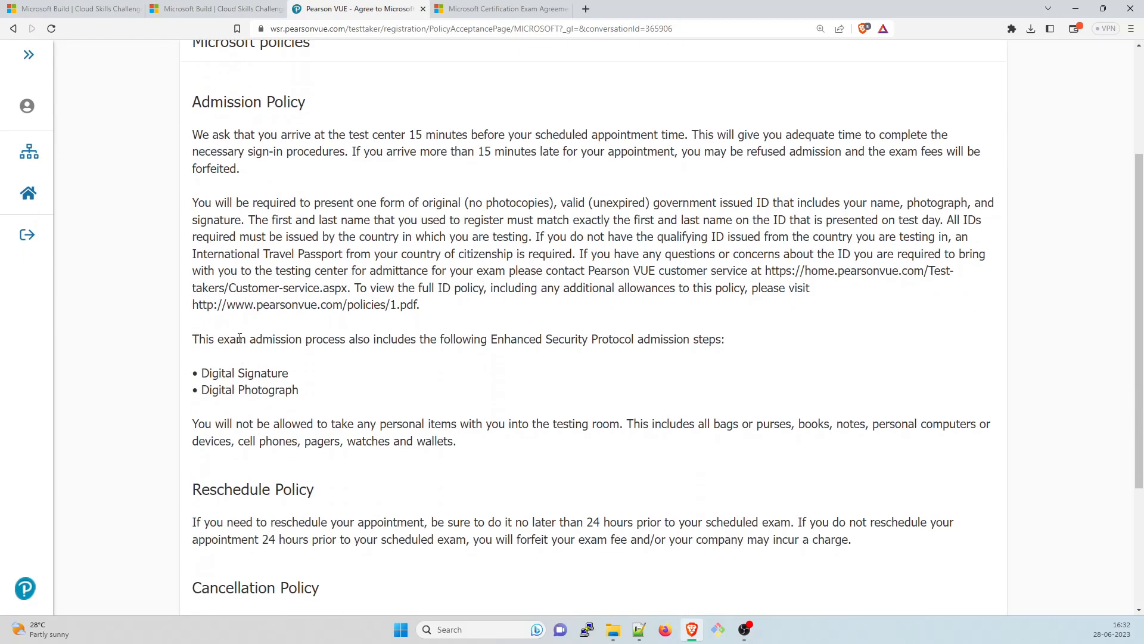
Read the admission steps including the Digital Photograph requirement and agree to Microsoft's policies
{"action": "left_click_drag", "start_coordinate": [238, 339], "coordinate": [726, 340]}
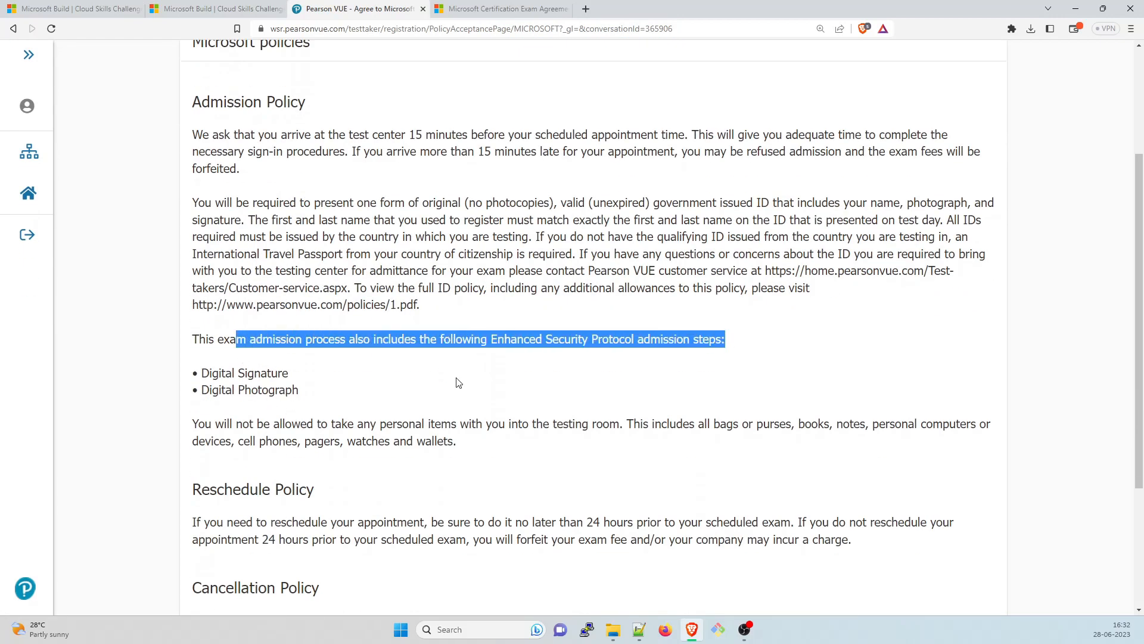
{"action": "mouse_move", "coordinate": [208, 373]}
{"action": "left_mouse_down"}
{"action": "mouse_move", "coordinate": [276, 373]}
{"action": "mouse_move", "coordinate": [328, 391]}
{"action": "left_mouse_up"}
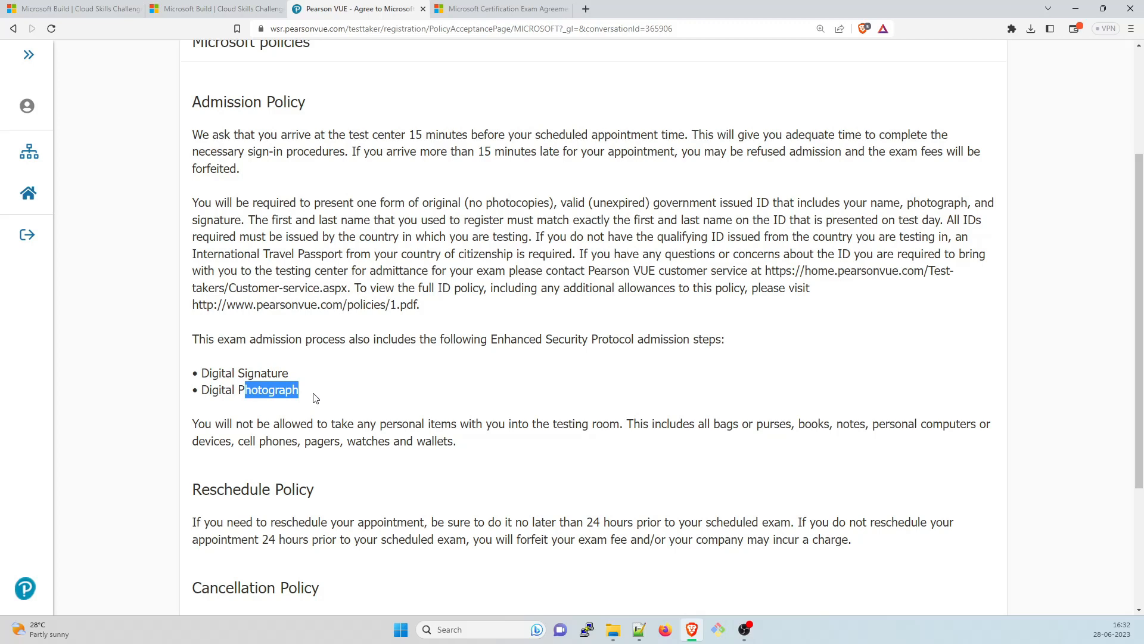
{"action": "left_click", "coordinate": [315, 408]}
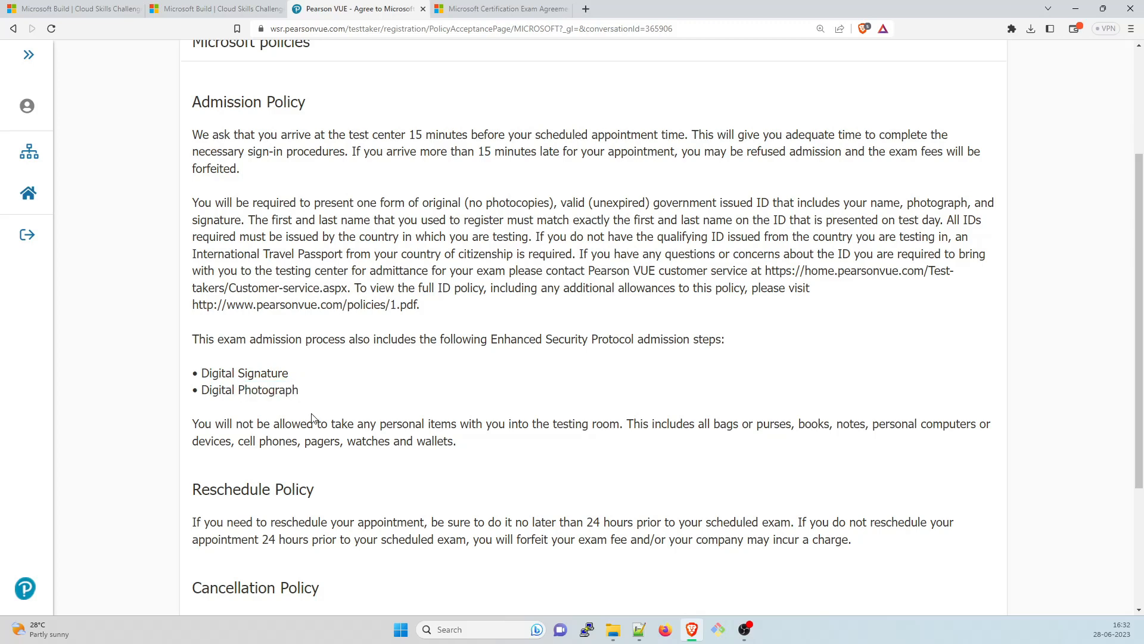
{"action": "scroll", "coordinate": [315, 417], "scroll_direction": "down", "scroll_amount": 1}
{"action": "scroll", "coordinate": [315, 416], "scroll_direction": "down", "scroll_amount": 2}
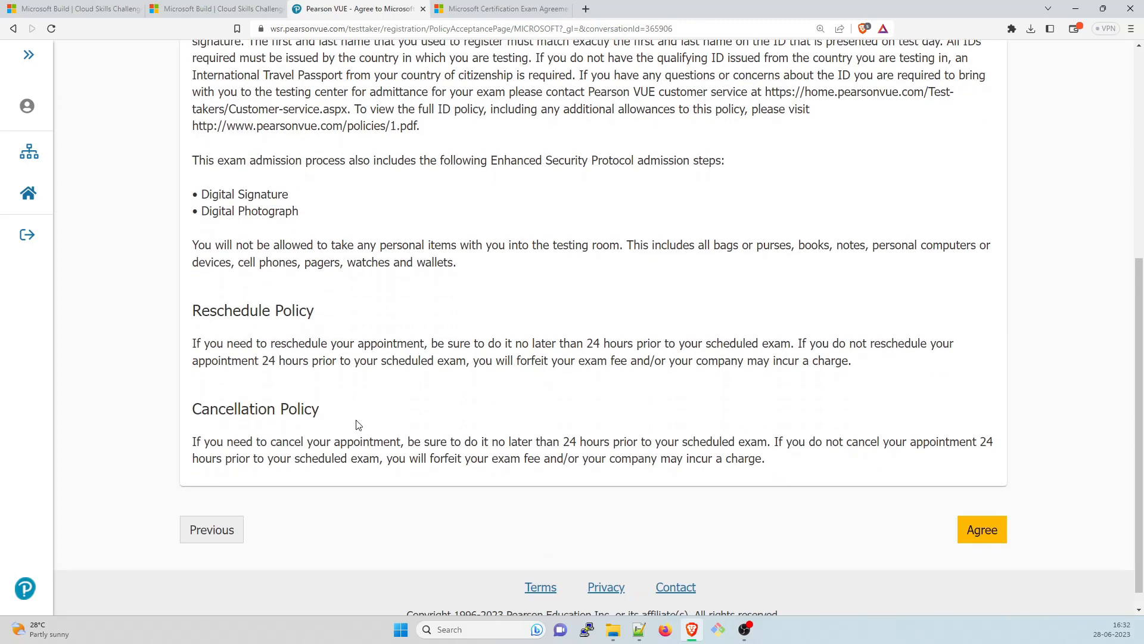
{"action": "scroll", "coordinate": [356, 423], "scroll_direction": "down", "scroll_amount": 1}
{"action": "left_click", "coordinate": [982, 508]}
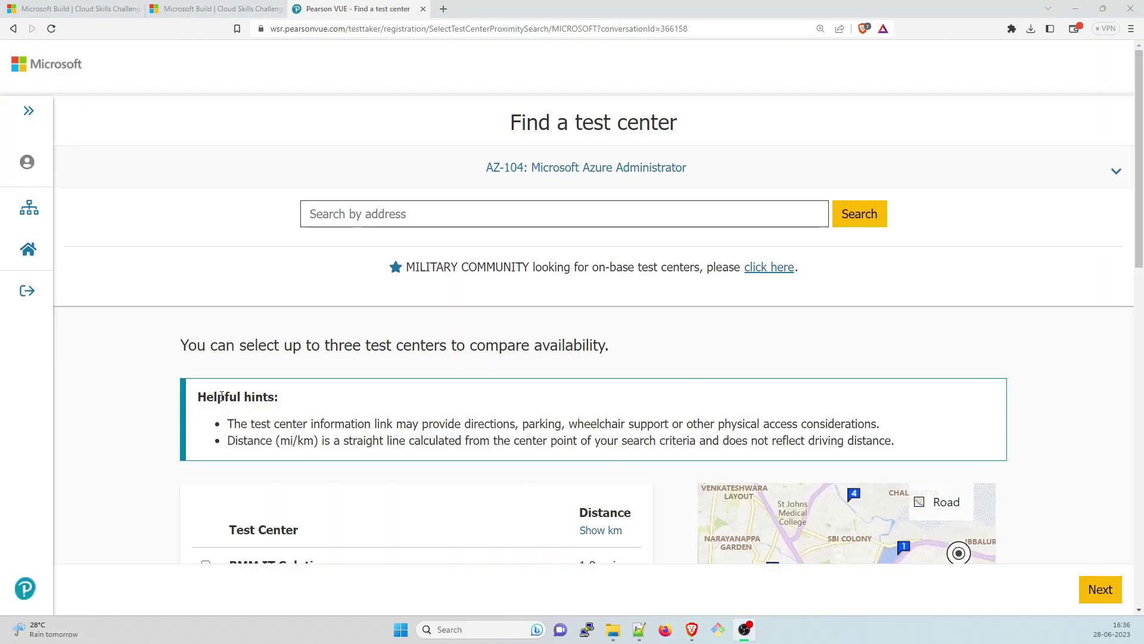
{"action": "scroll", "coordinate": [662, 383], "scroll_direction": "down", "scroll_amount": 5}
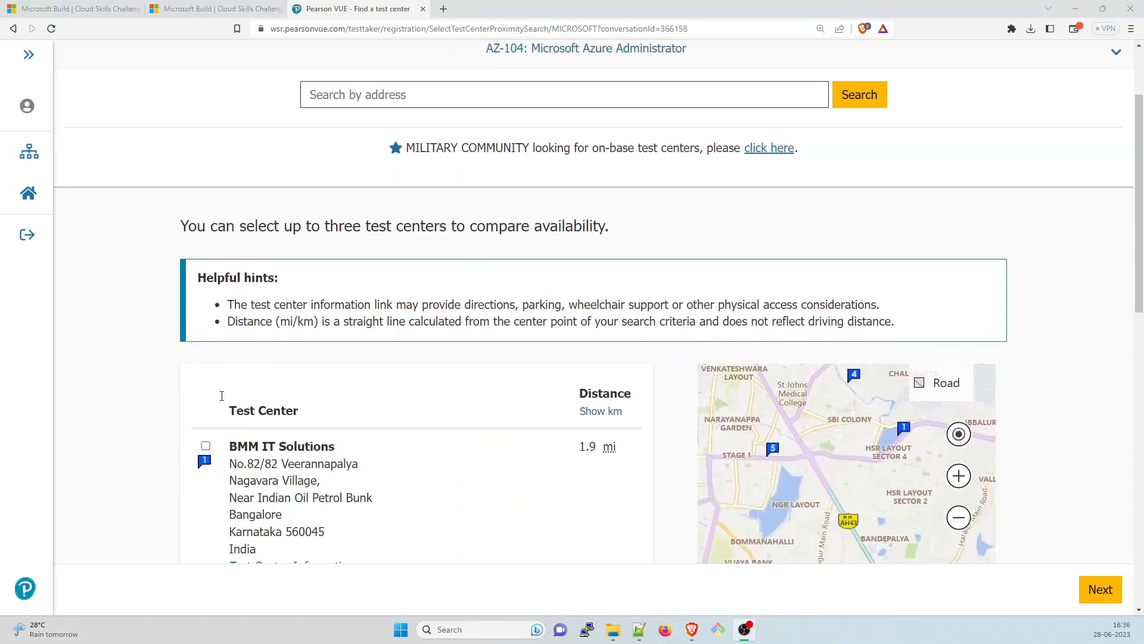
{"action": "scroll", "coordinate": [662, 383], "scroll_direction": "down", "scroll_amount": 5}
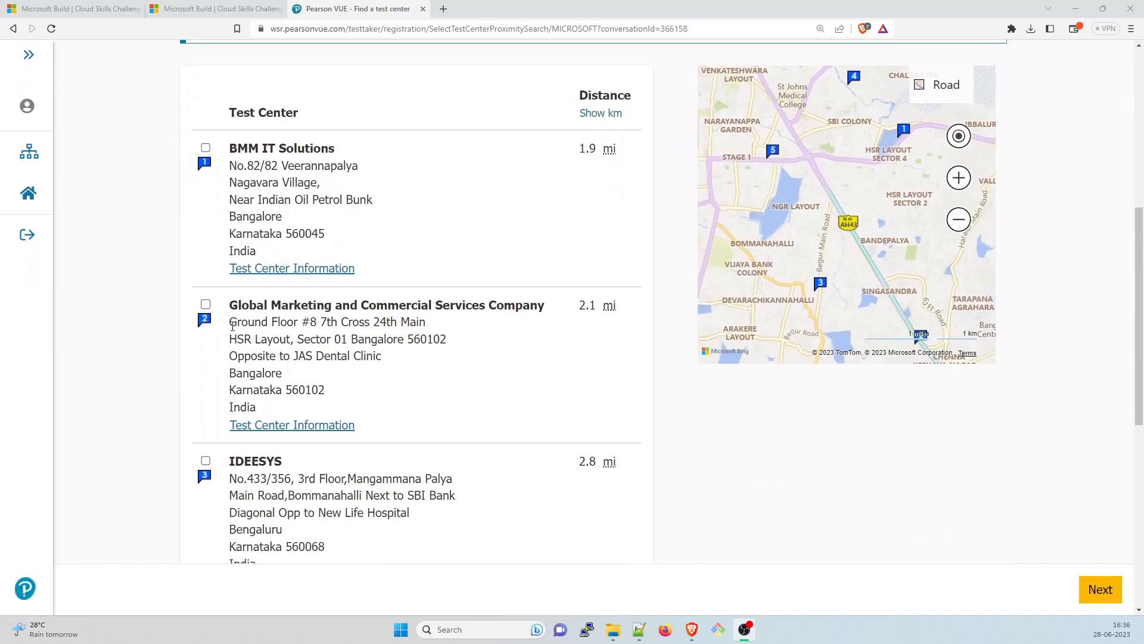
Tick Global Marketing and Commercial Services Company in Bangalore and continue to appointment selection
{"action": "left_click", "coordinate": [205, 305]}
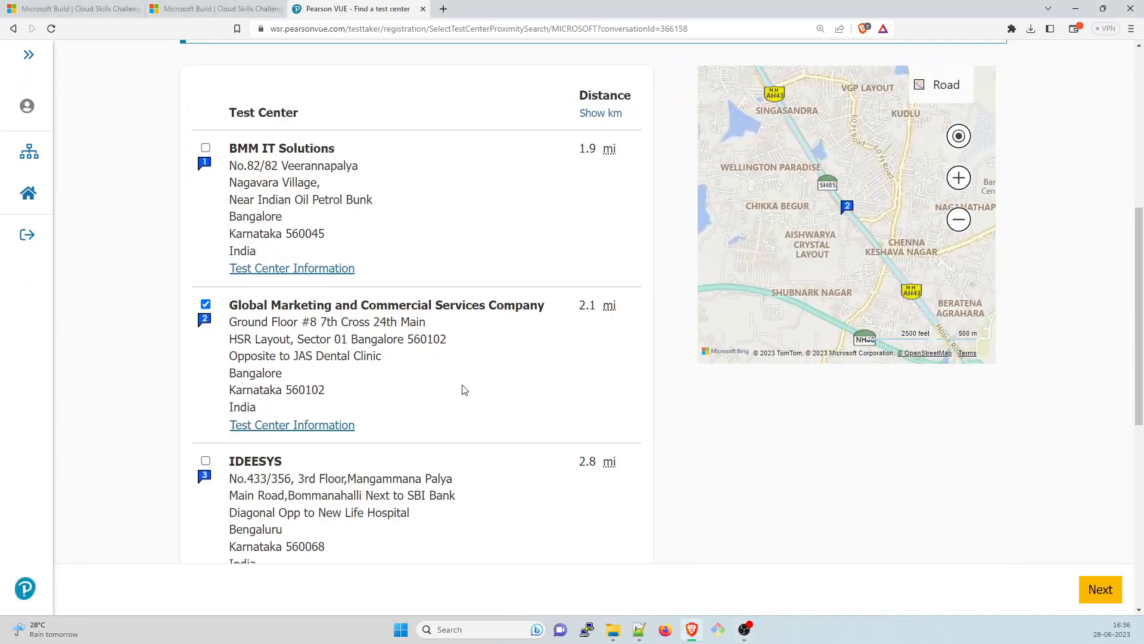
{"action": "scroll", "coordinate": [463, 390], "scroll_direction": "down", "scroll_amount": 3}
{"action": "scroll", "coordinate": [462, 391], "scroll_direction": "down", "scroll_amount": 5}
{"action": "scroll", "coordinate": [768, 430], "scroll_direction": "down", "scroll_amount": 3}
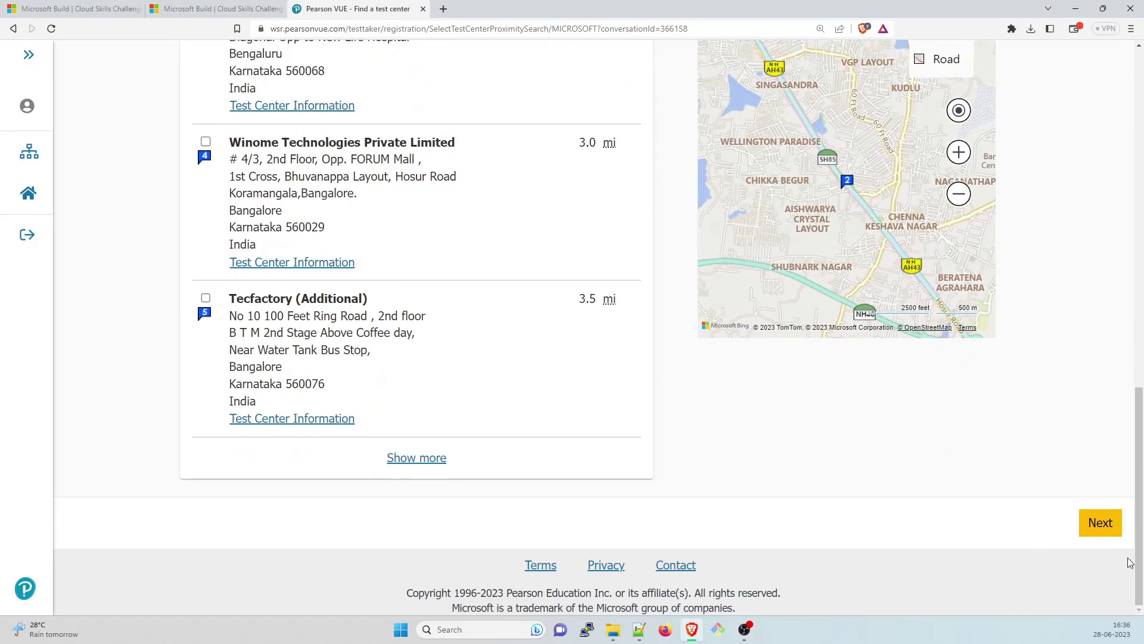
{"action": "left_click", "coordinate": [1101, 524]}
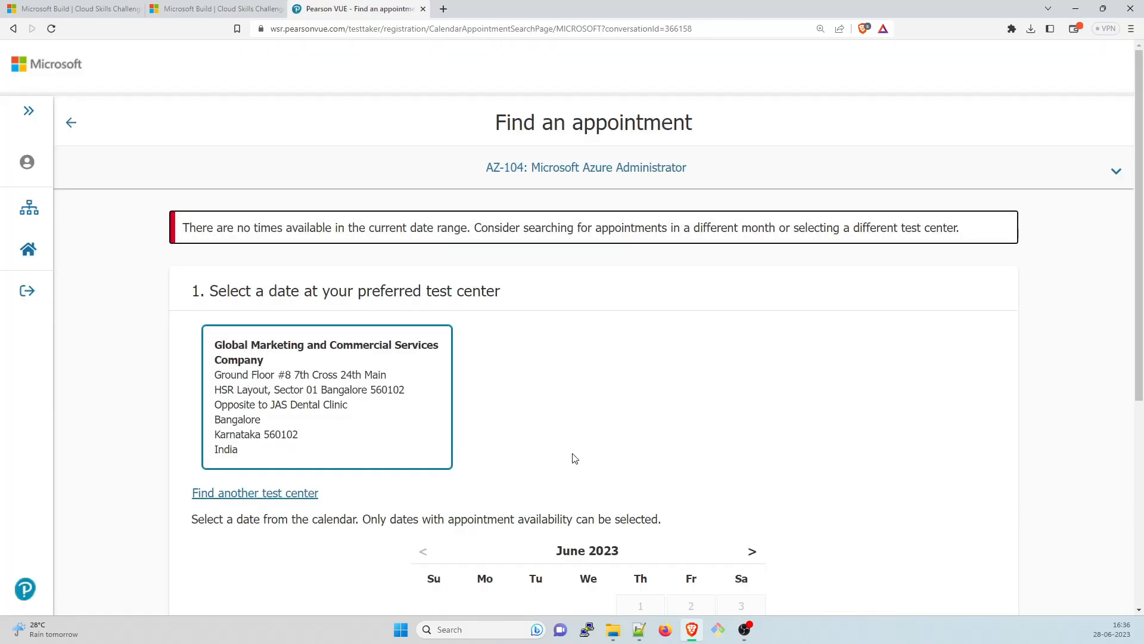
Advance the calendar to July 2023, pick July 22, and show all its start times
{"action": "left_click_drag", "start_coordinate": [346, 227], "coordinate": [500, 228]}
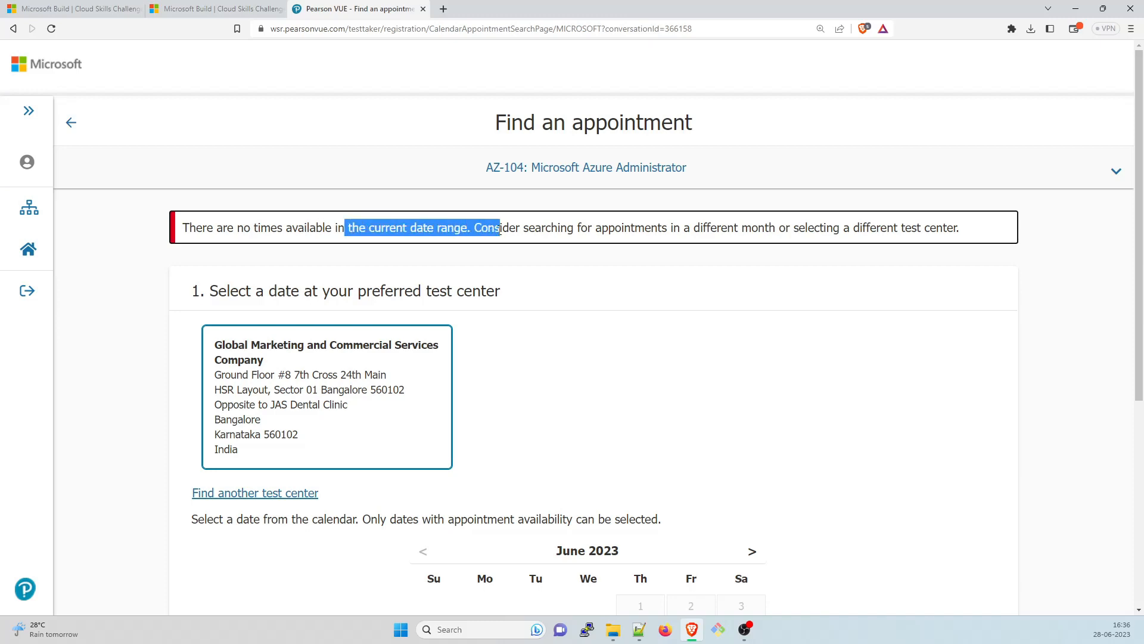
{"action": "left_click_drag", "start_coordinate": [569, 227], "coordinate": [626, 229]}
{"action": "scroll", "coordinate": [608, 305], "scroll_direction": "down", "scroll_amount": 2}
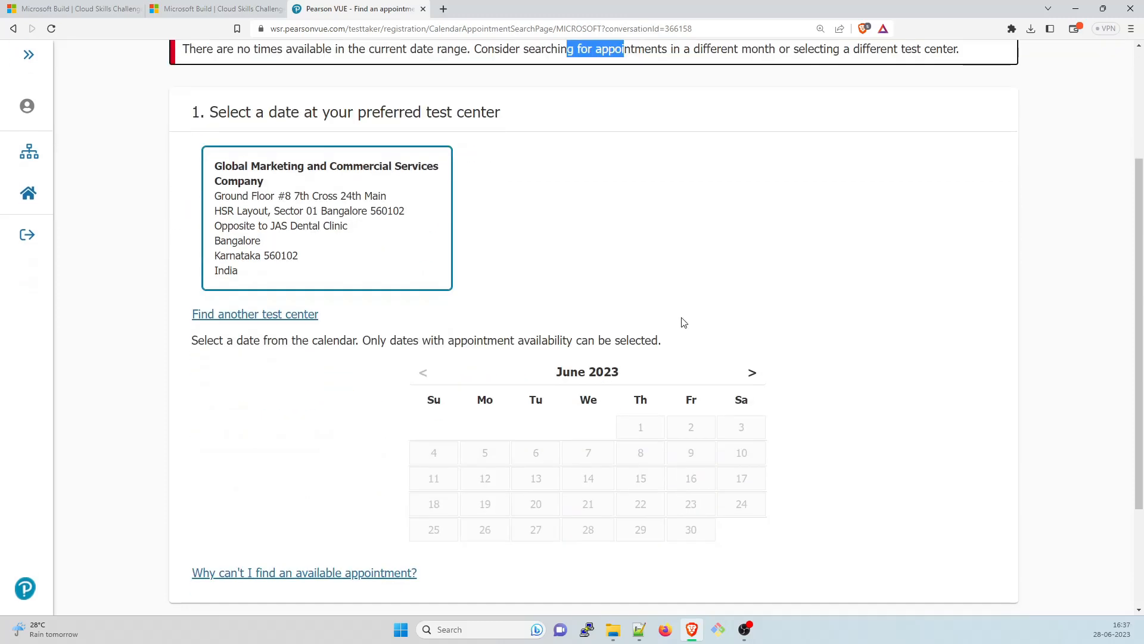
{"action": "left_click", "coordinate": [752, 372]}
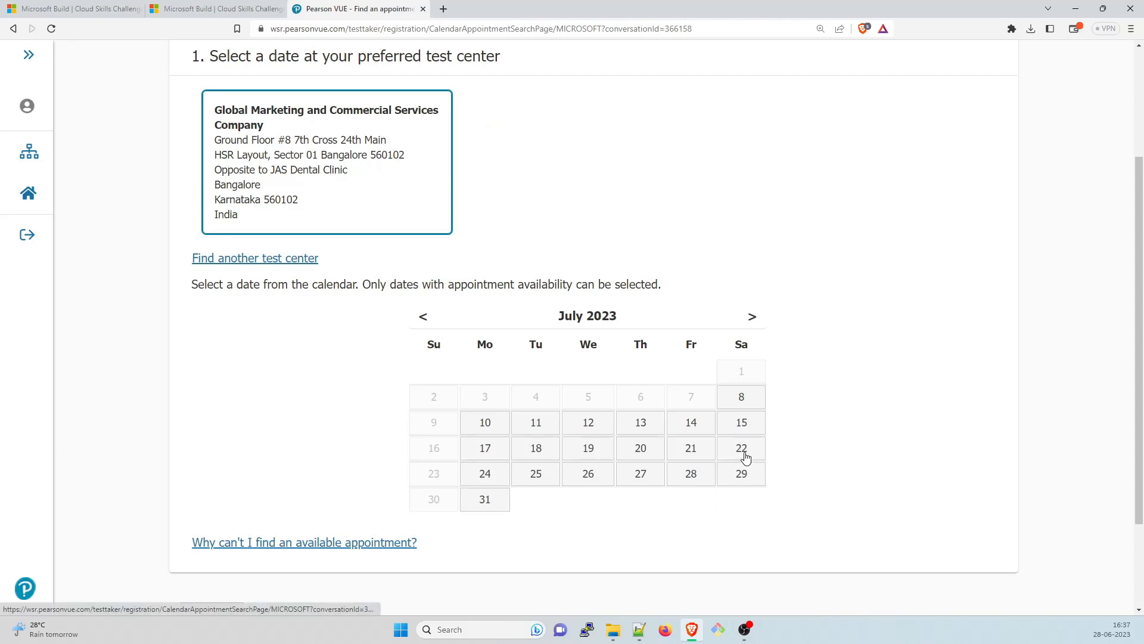
{"action": "left_click", "coordinate": [742, 447]}
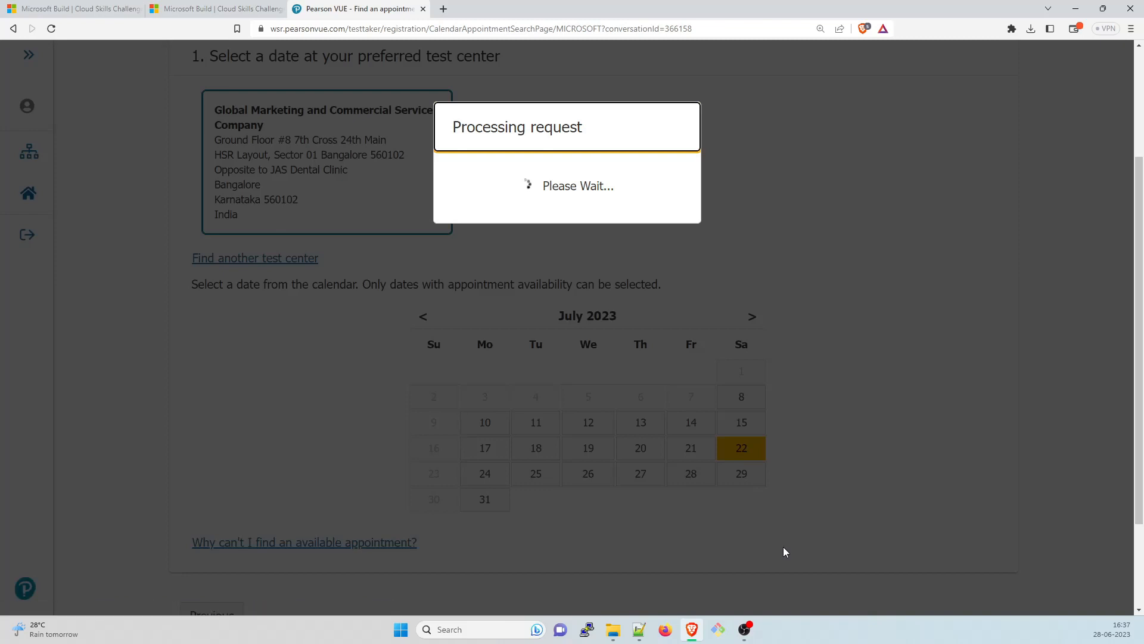
{"action": "scroll", "coordinate": [510, 509], "scroll_direction": "down", "scroll_amount": 3}
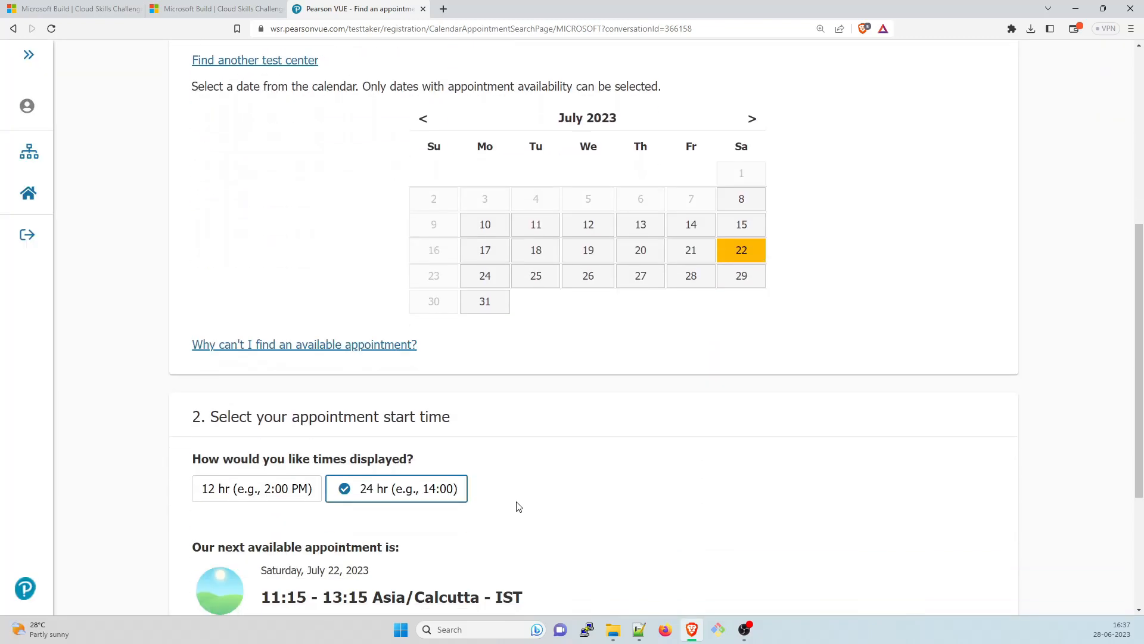
{"action": "scroll", "coordinate": [510, 465], "scroll_direction": "down", "scroll_amount": 2}
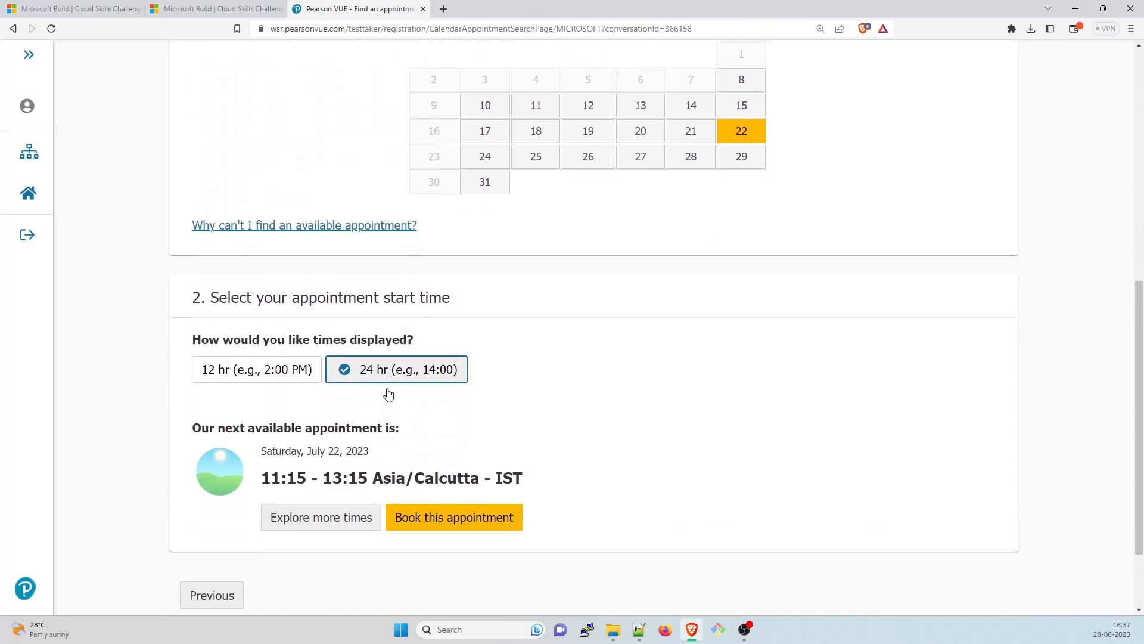
{"action": "left_click", "coordinate": [331, 520]}
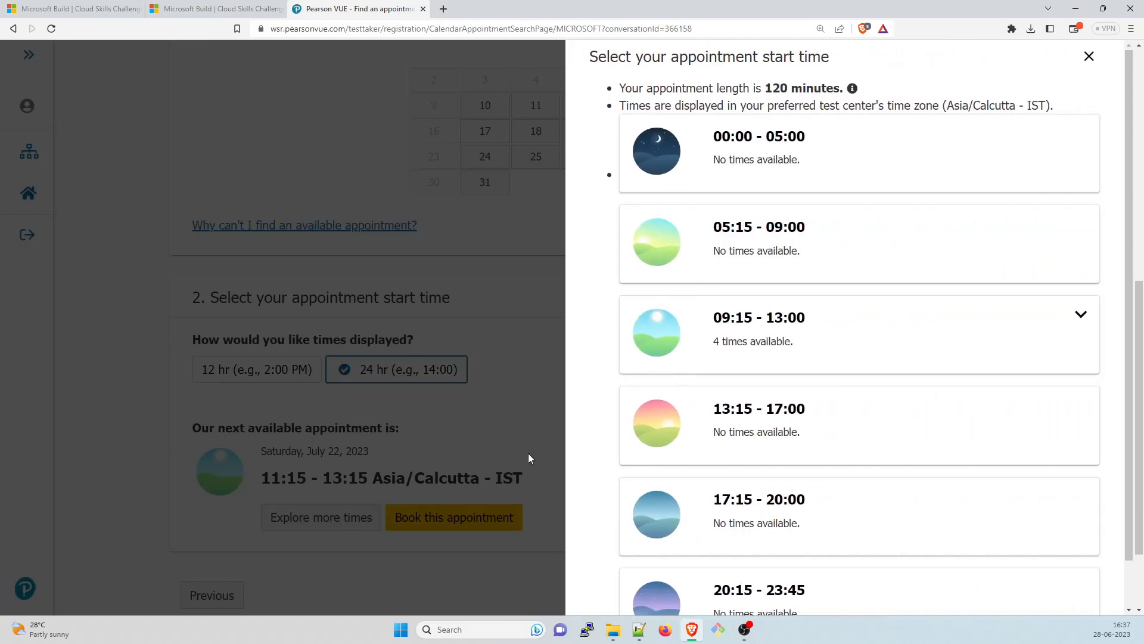
{"action": "scroll", "coordinate": [842, 360], "scroll_direction": "down", "scroll_amount": 1}
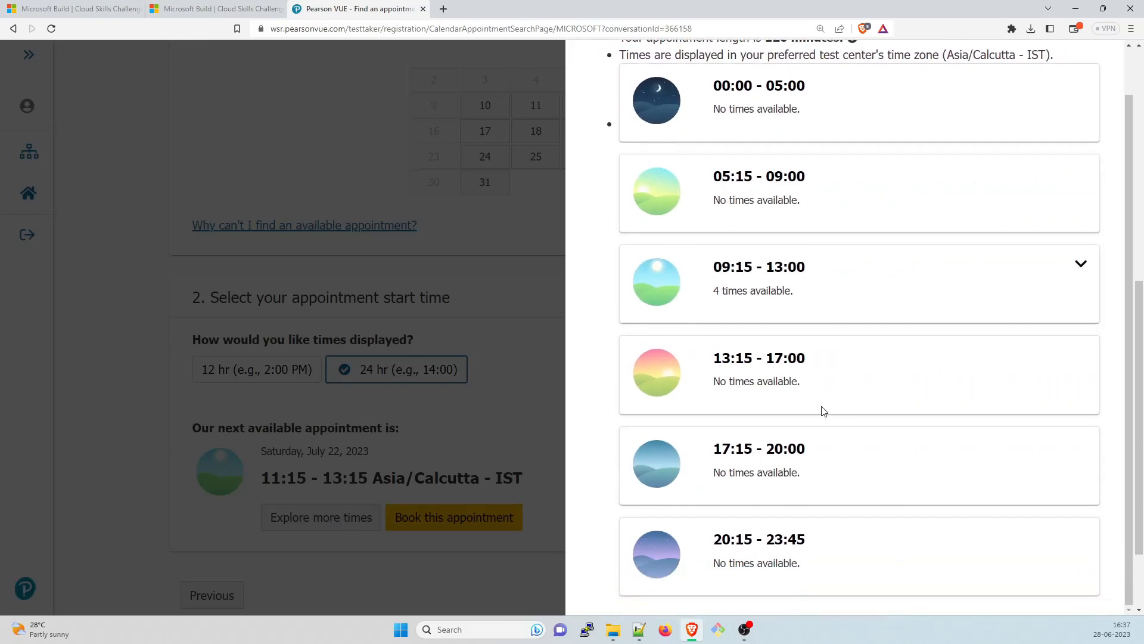
Choose the 12:00 start time within the 09:15-13:00 window on Saturday, July 22
{"action": "left_click", "coordinate": [780, 366]}
{"action": "scroll", "coordinate": [813, 460], "scroll_direction": "down", "scroll_amount": 2}
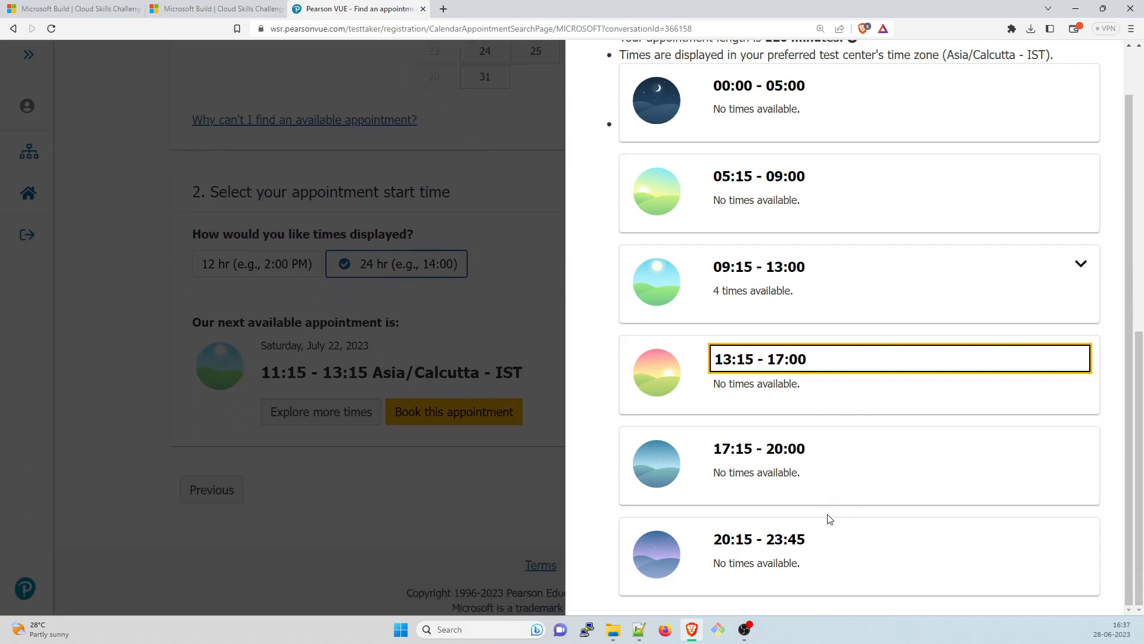
{"action": "left_click", "coordinate": [781, 269]}
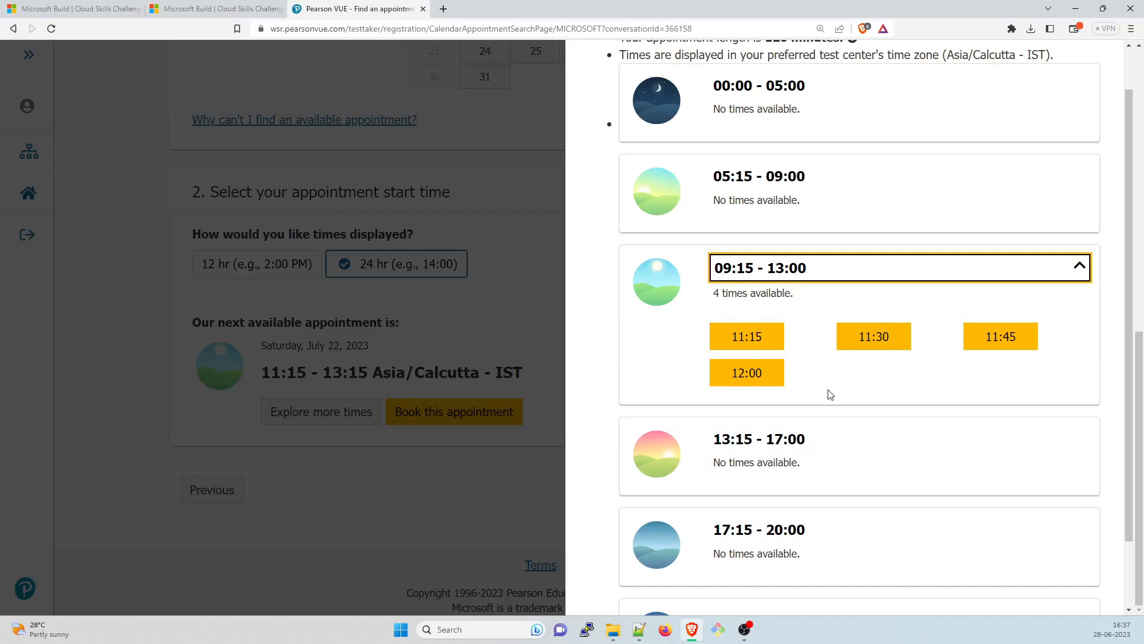
{"action": "scroll", "coordinate": [827, 391], "scroll_direction": "down", "scroll_amount": 1}
{"action": "left_click", "coordinate": [754, 300]}
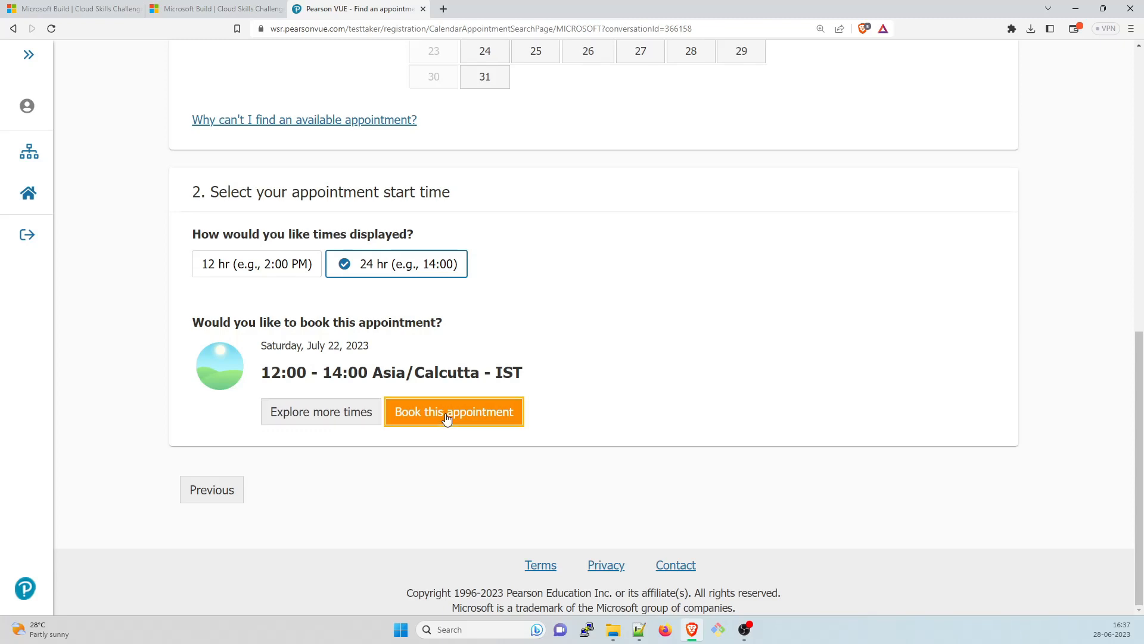
Book the July 22 12:00 appointment and proceed from the cart to checkout
{"action": "left_click", "coordinate": [447, 413]}
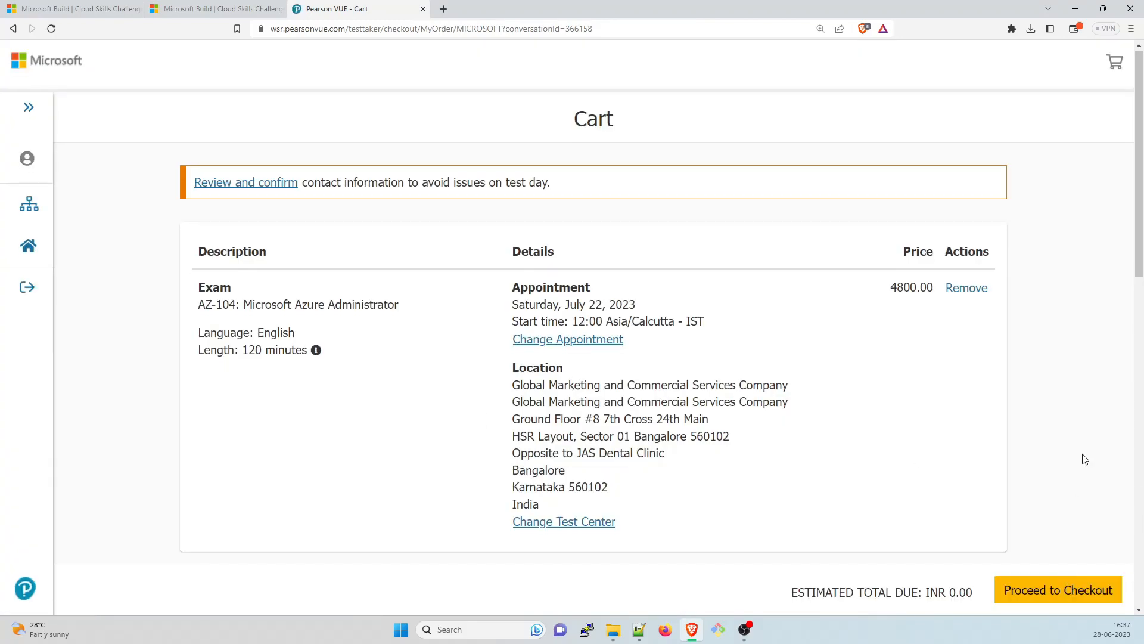
{"action": "scroll", "coordinate": [1086, 536], "scroll_direction": "down", "scroll_amount": 5}
{"action": "scroll", "coordinate": [1056, 557], "scroll_direction": "down", "scroll_amount": 5}
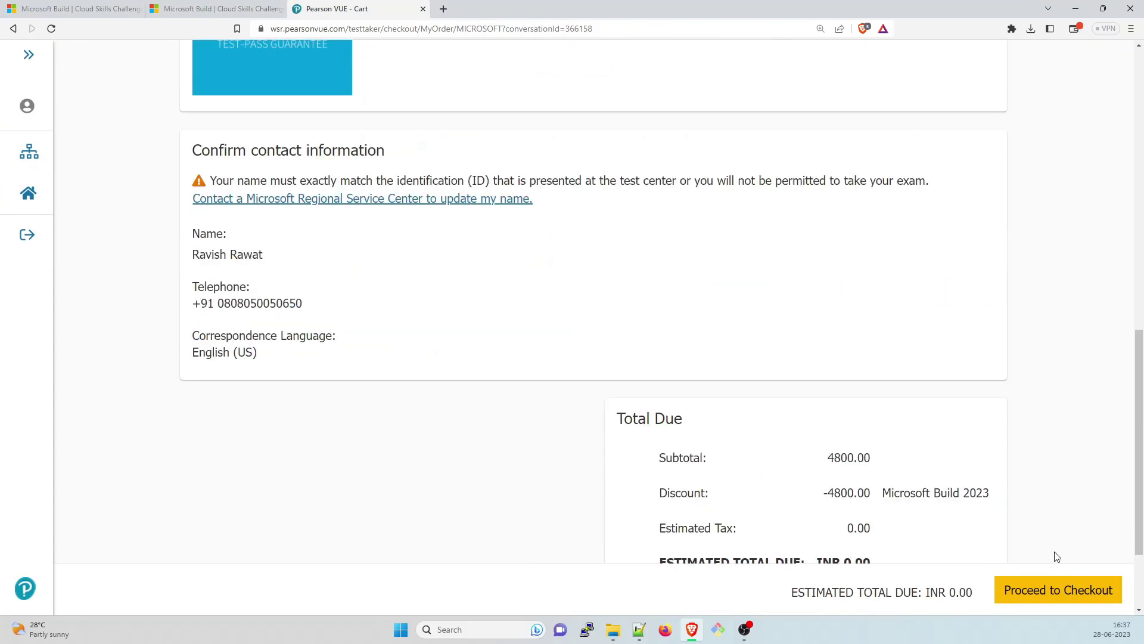
{"action": "left_click", "coordinate": [1057, 590]}
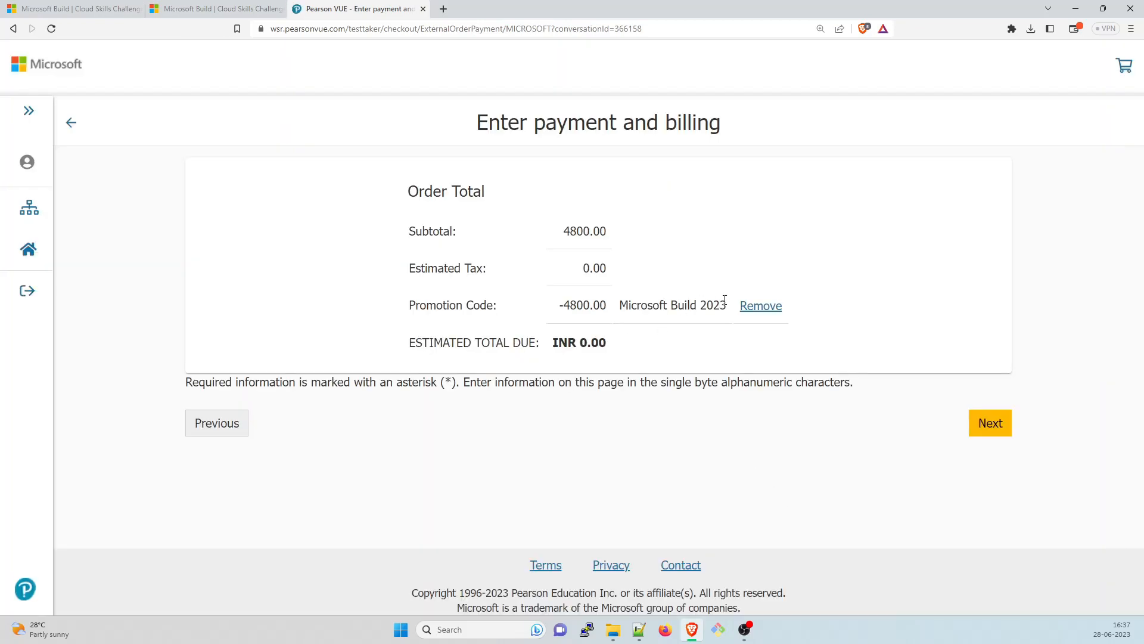
Review the Microsoft Build 2023 promotion, -4800.00 discount and 0.00 total, then continue to order review
{"action": "left_click_drag", "start_coordinate": [726, 304], "coordinate": [620, 304]}
{"action": "left_click", "coordinate": [604, 305]}
{"action": "left_click_drag", "start_coordinate": [606, 305], "coordinate": [559, 305]}
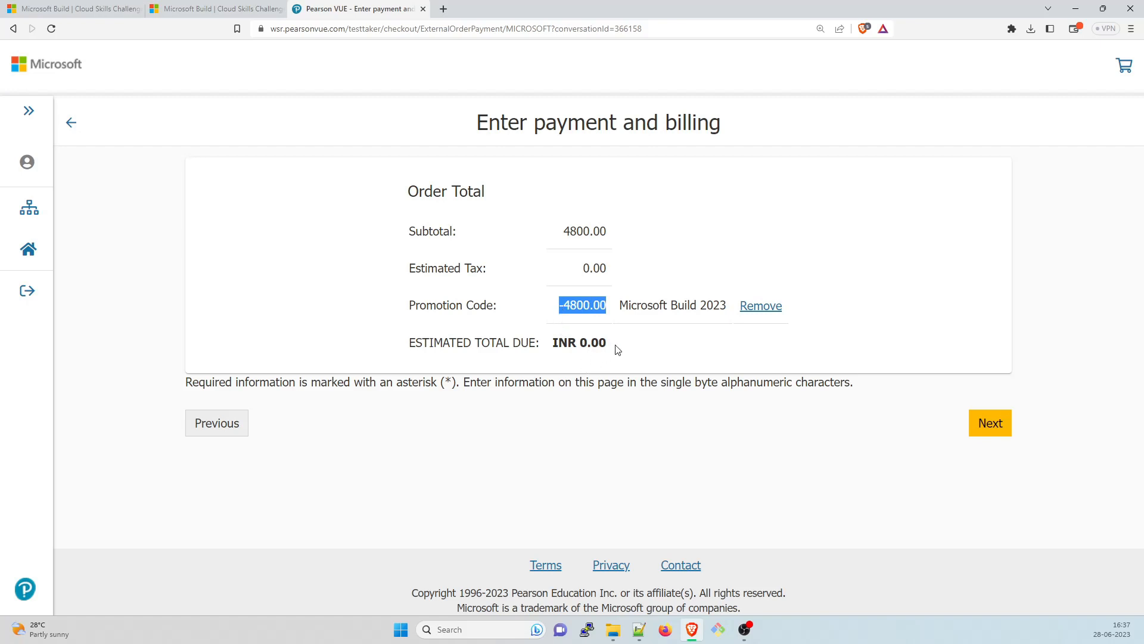
{"action": "left_click_drag", "start_coordinate": [606, 343], "coordinate": [579, 343]}
{"action": "left_click", "coordinate": [990, 423]}
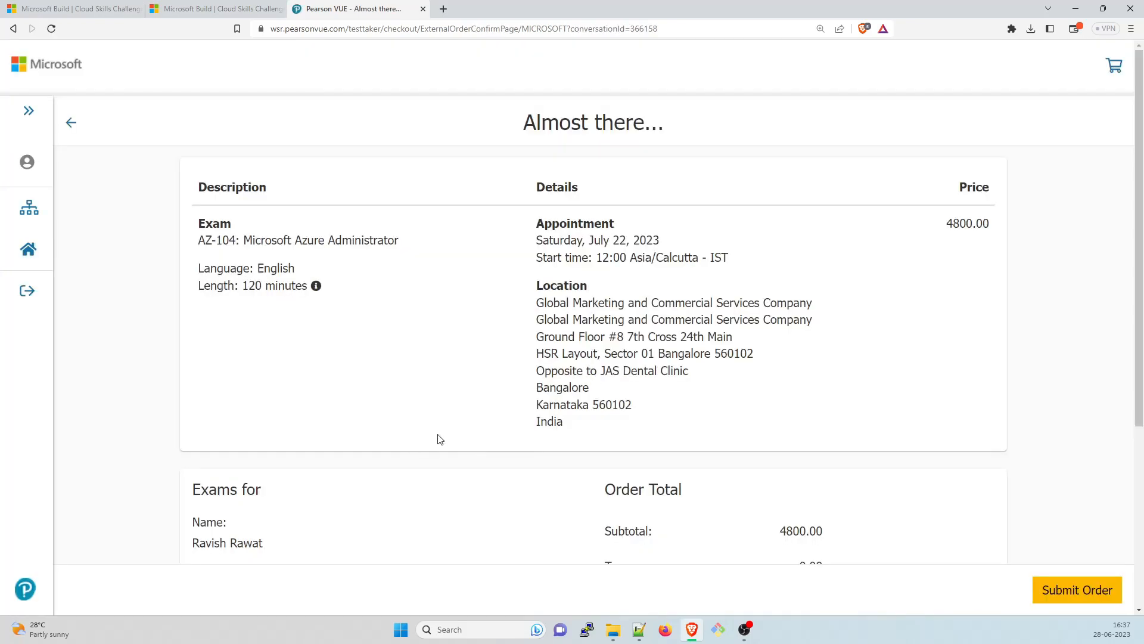
{"action": "scroll", "coordinate": [438, 438], "scroll_direction": "down", "scroll_amount": 5}
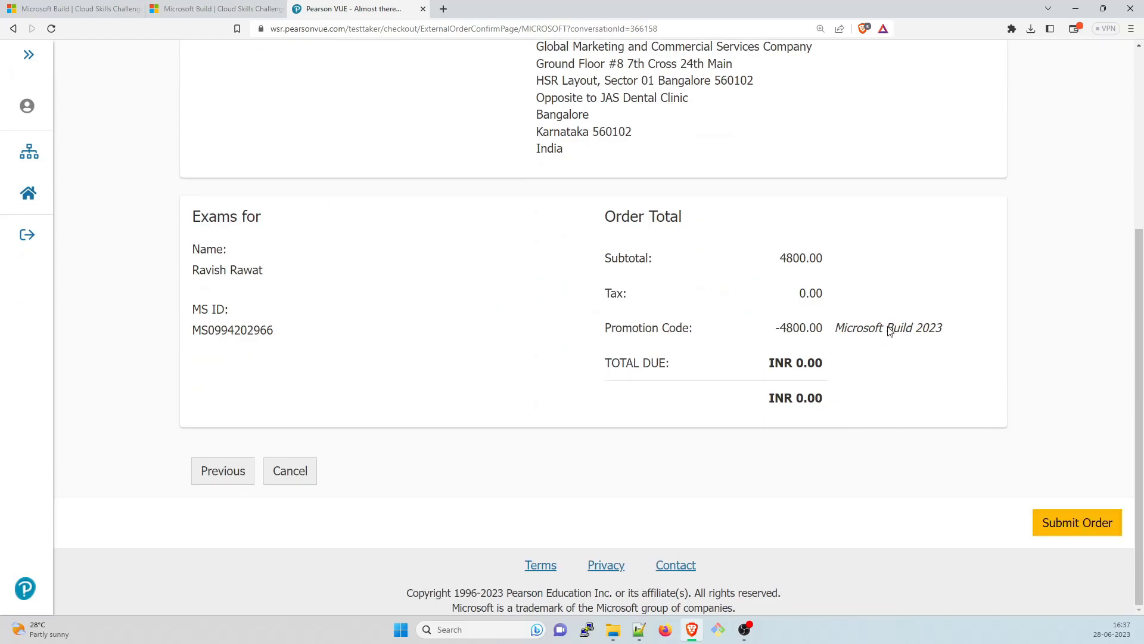
{"action": "scroll", "coordinate": [582, 416], "scroll_direction": "up", "scroll_amount": 5}
{"action": "scroll", "coordinate": [313, 330], "scroll_direction": "up", "scroll_amount": 3}
{"action": "left_click_drag", "start_coordinate": [243, 239], "coordinate": [376, 239]}
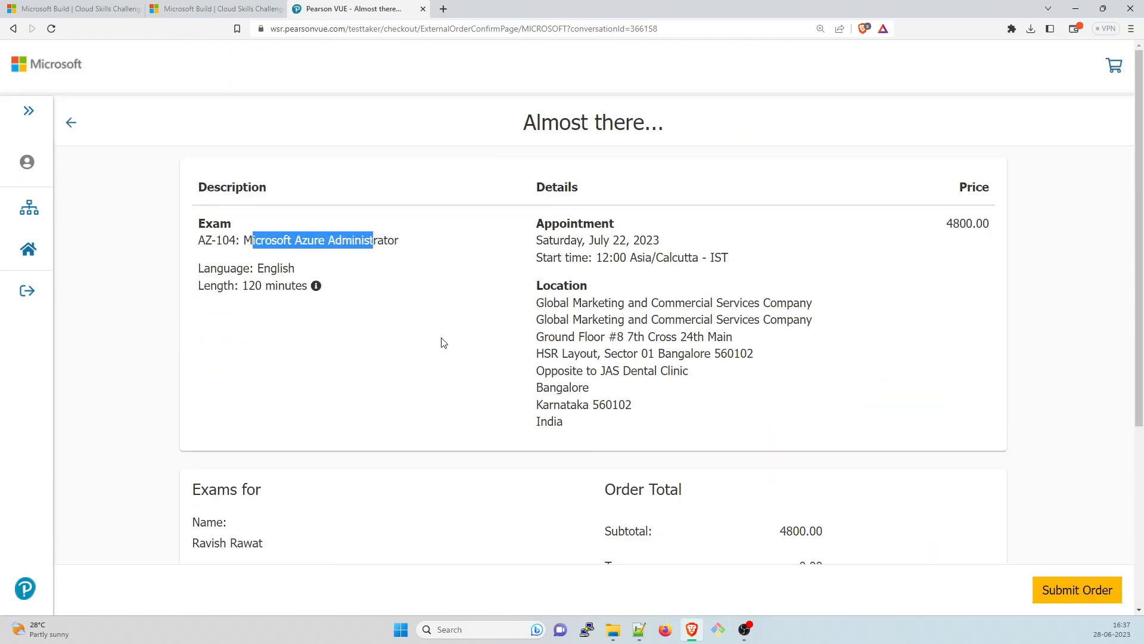
{"action": "scroll", "coordinate": [439, 348], "scroll_direction": "down", "scroll_amount": 5}
Submit the exam order and close the stray new browser tab
{"action": "left_click", "coordinate": [1077, 522]}
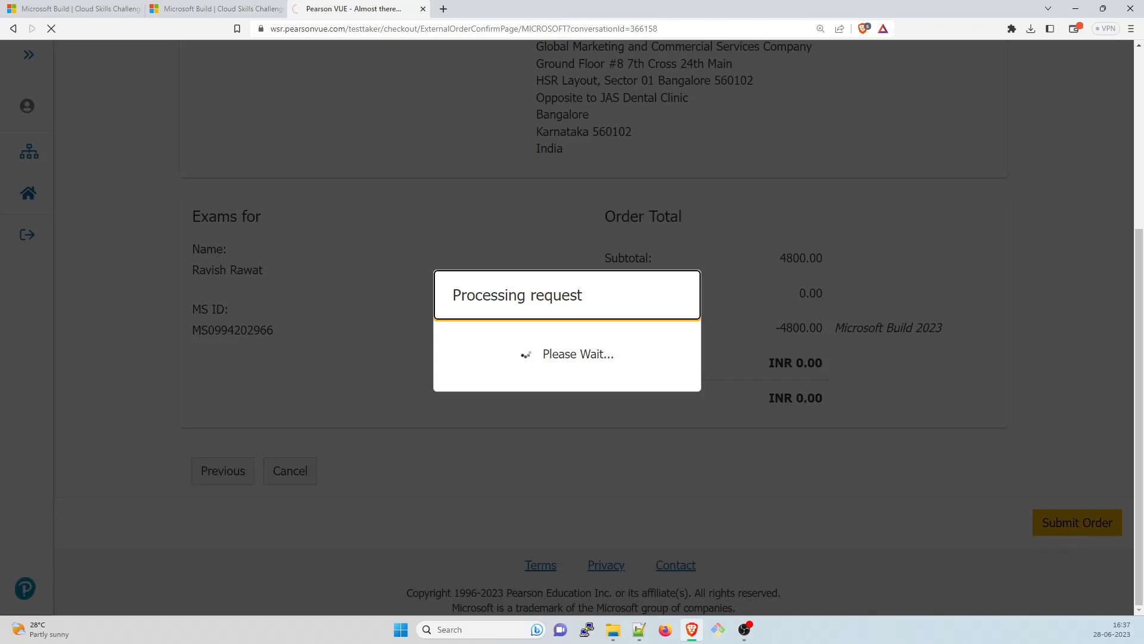
{"action": "left_click", "coordinate": [443, 10]}
{"action": "key", "text": "ctrl+w"}
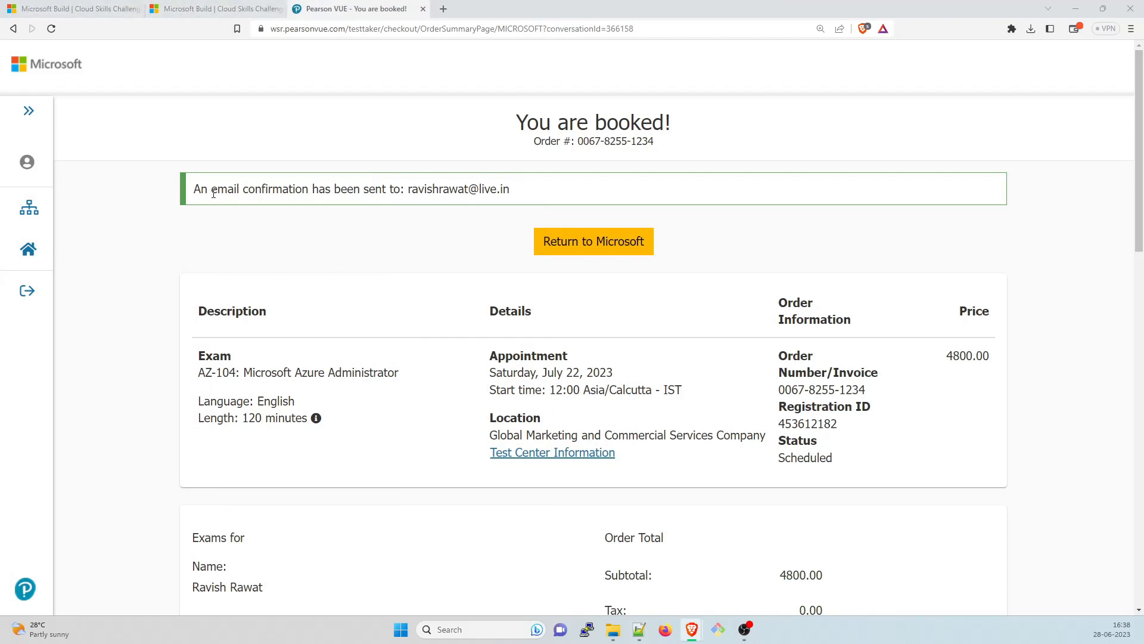
Review the booking confirmation notice, booked heading and order number
{"action": "left_click_drag", "start_coordinate": [213, 189], "coordinate": [295, 190]}
{"action": "left_click", "coordinate": [396, 193]}
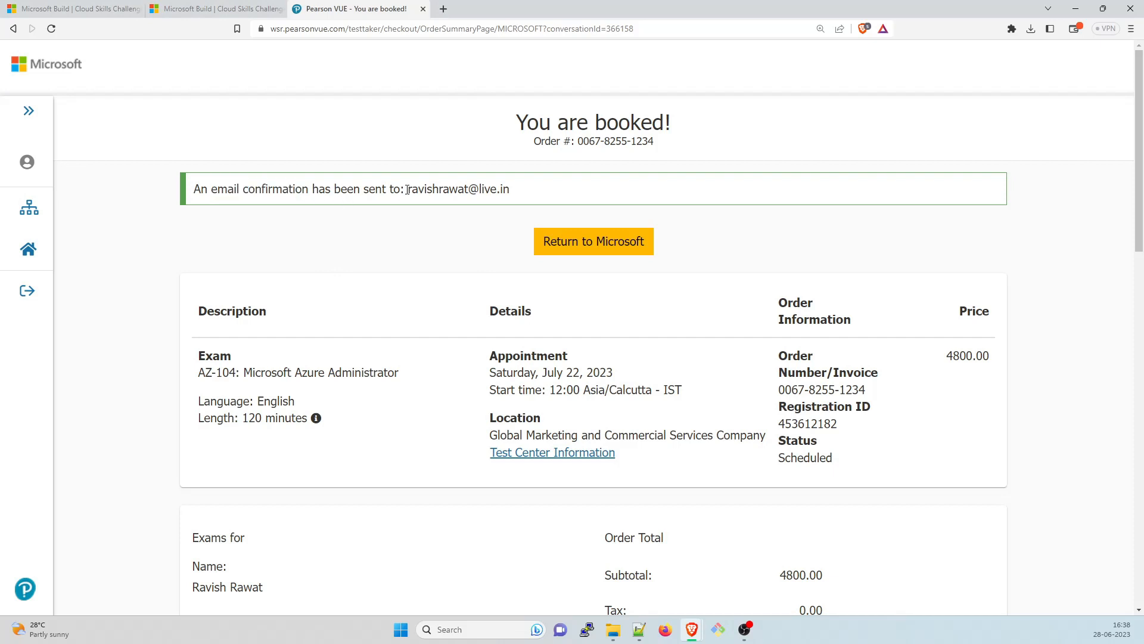
{"action": "left_click_drag", "start_coordinate": [406, 189], "coordinate": [509, 189]}
{"action": "left_click_drag", "start_coordinate": [514, 130], "coordinate": [679, 148]}
{"action": "left_click", "coordinate": [688, 137]}
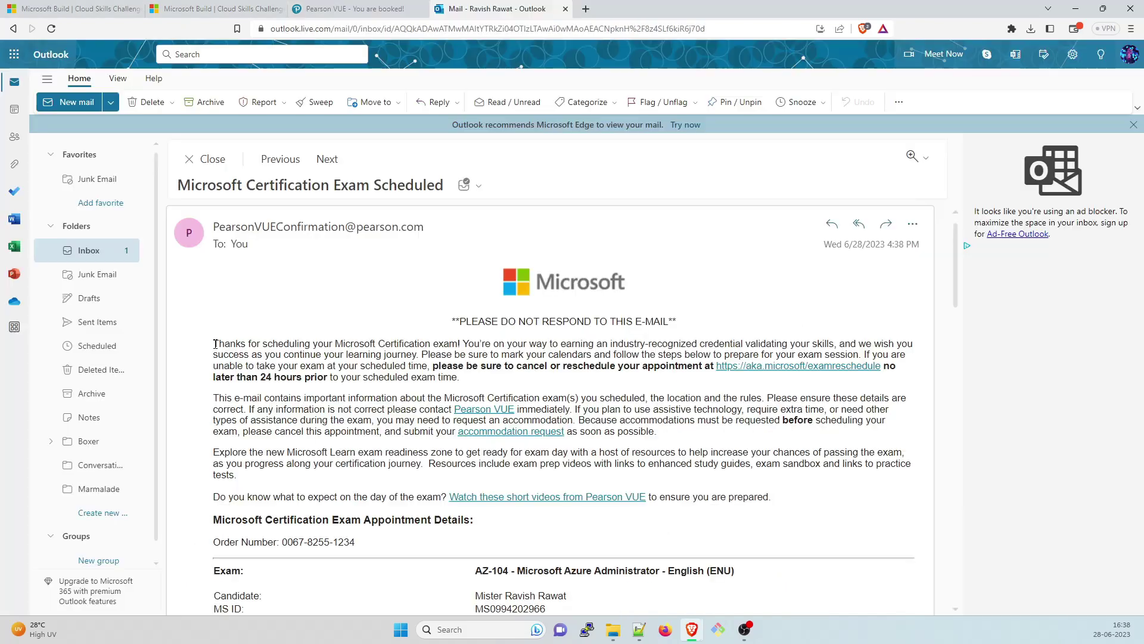
Read the AZ-104 July 22, 12:00 PM confirmation email, then return to the Cloud Skills Challenge offer page
{"action": "left_click_drag", "start_coordinate": [213, 344], "coordinate": [720, 345]}
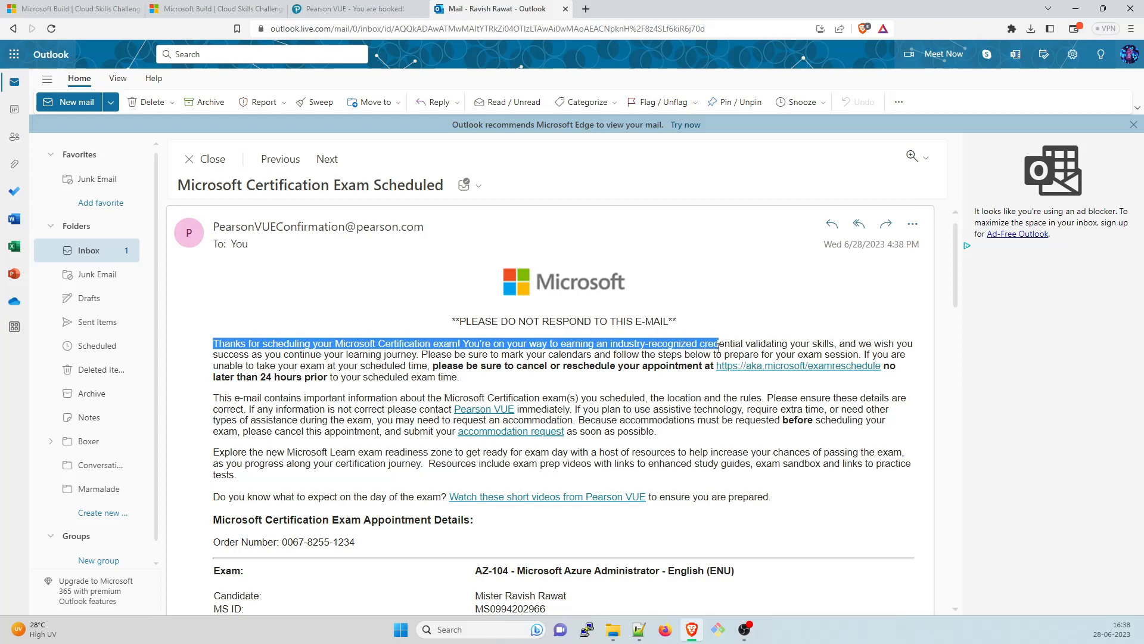
{"action": "left_click_drag", "start_coordinate": [721, 346], "coordinate": [827, 345]}
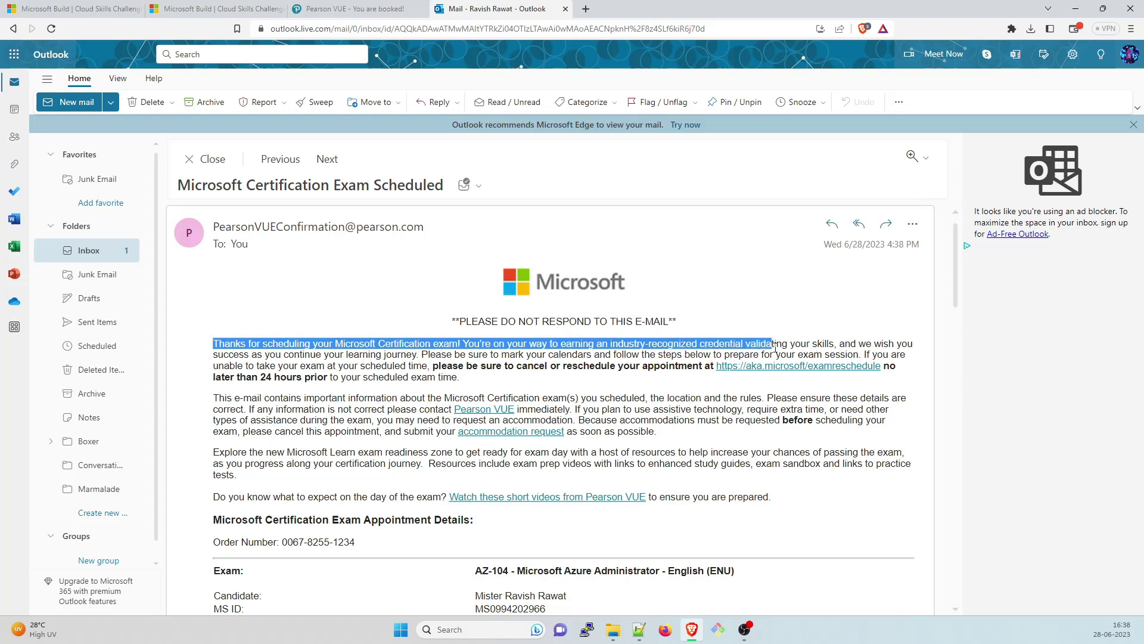
{"action": "left_click", "coordinate": [788, 383]}
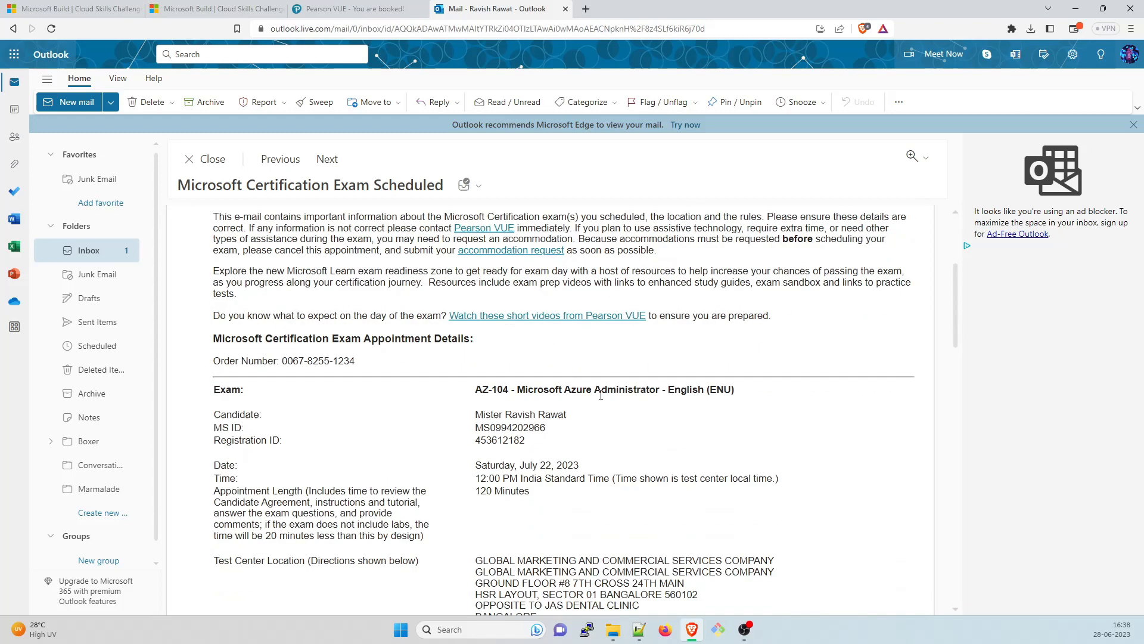
{"action": "scroll", "coordinate": [600, 396], "scroll_direction": "down", "scroll_amount": 1}
{"action": "left_click_drag", "start_coordinate": [491, 445], "coordinate": [537, 519]}
{"action": "left_click", "coordinate": [537, 522]}
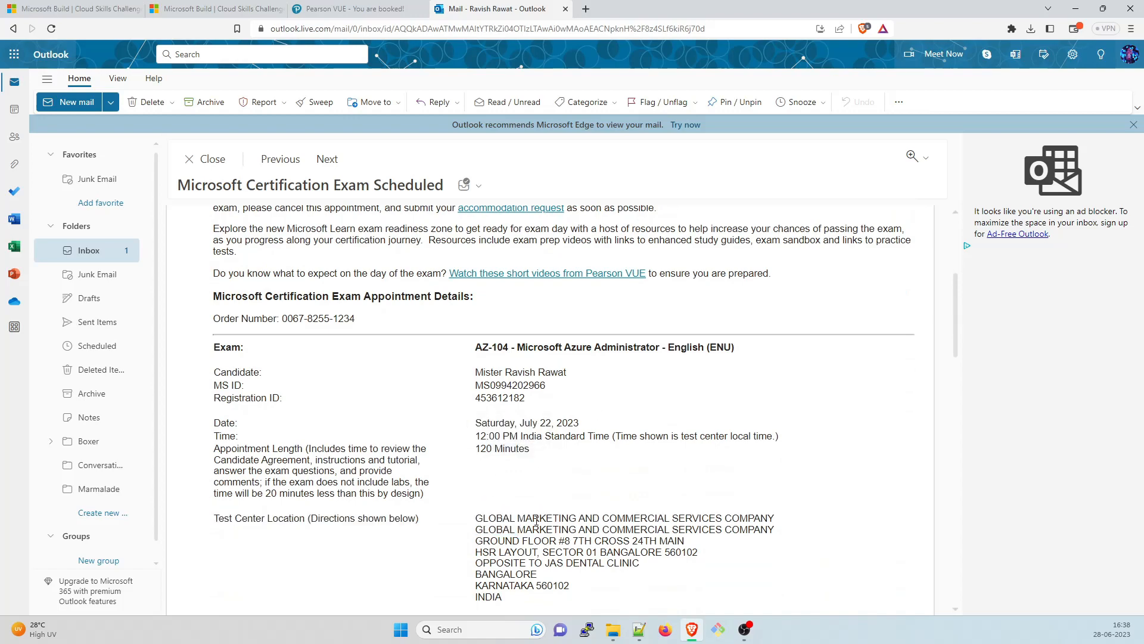
{"action": "scroll", "coordinate": [488, 494], "scroll_direction": "down", "scroll_amount": 2}
{"action": "scroll", "coordinate": [505, 474], "scroll_direction": "up", "scroll_amount": 8}
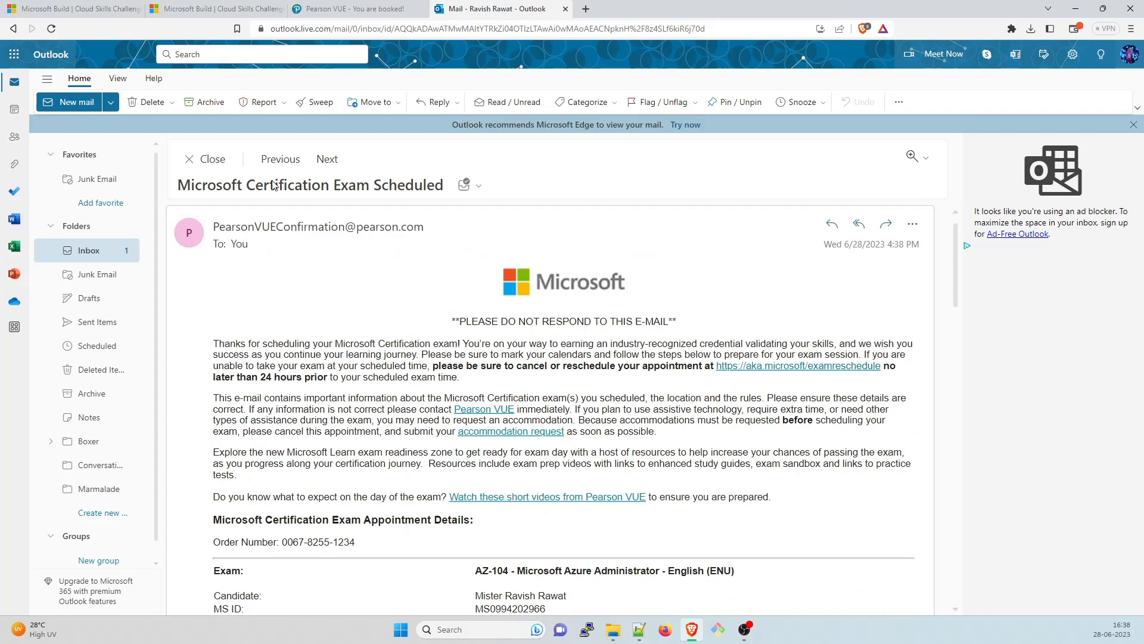
{"action": "left_click", "coordinate": [76, 9]}
Switch to the Microsoft Build tab listing eligible exams, including AZ-104 Azure Administrator
{"action": "left_click", "coordinate": [75, 330]}
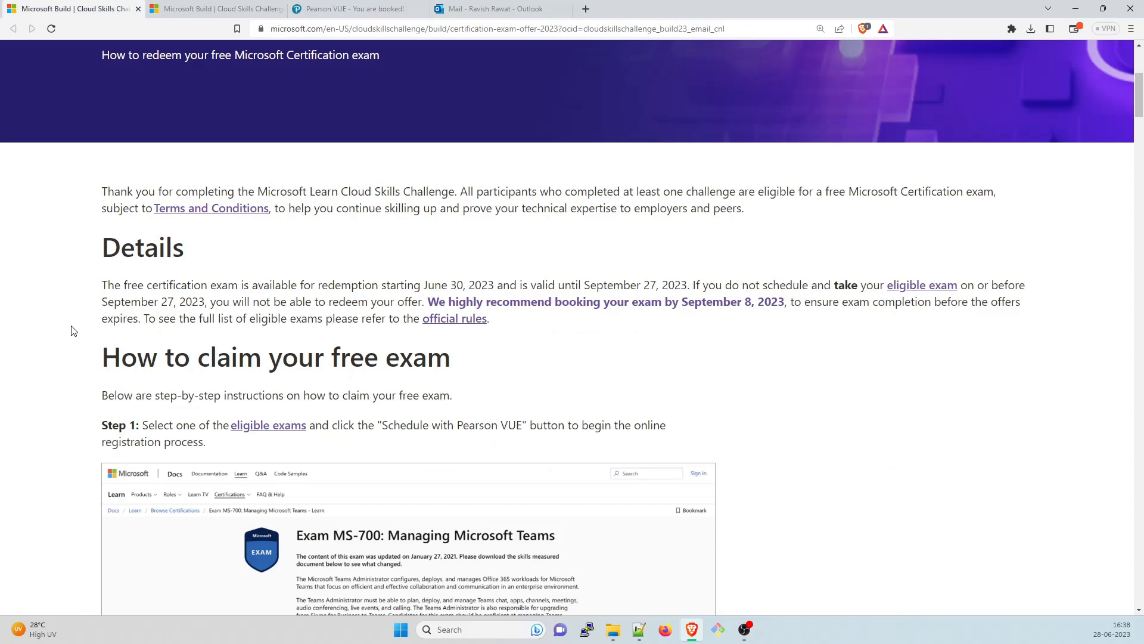
{"action": "scroll", "coordinate": [75, 330], "scroll_direction": "up", "scroll_amount": 5}
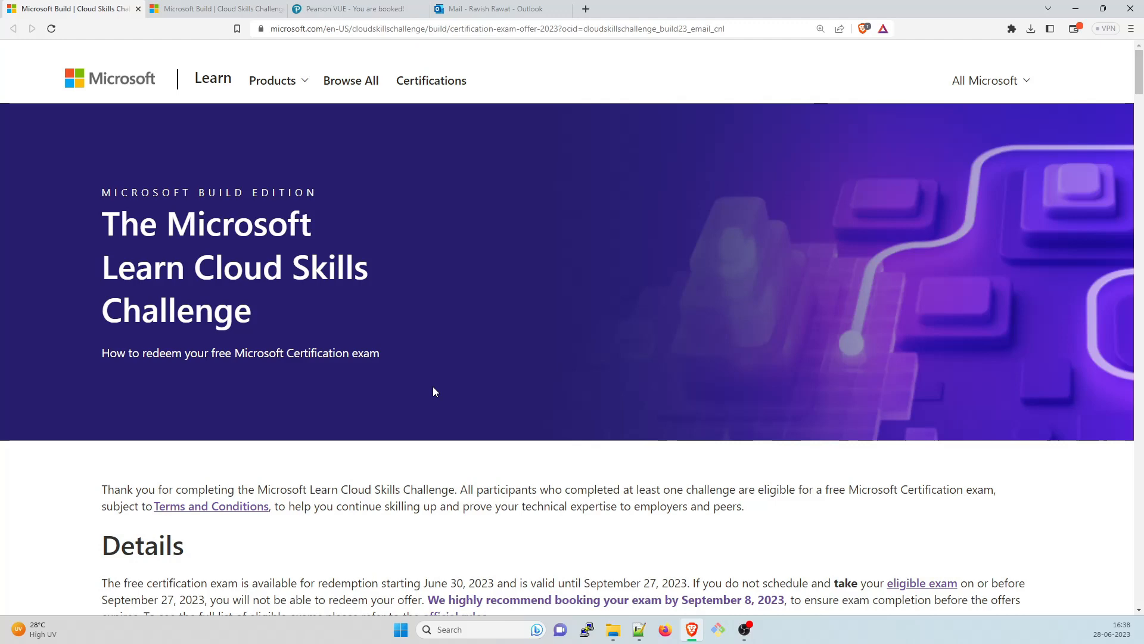
{"action": "left_click", "coordinate": [208, 9]}
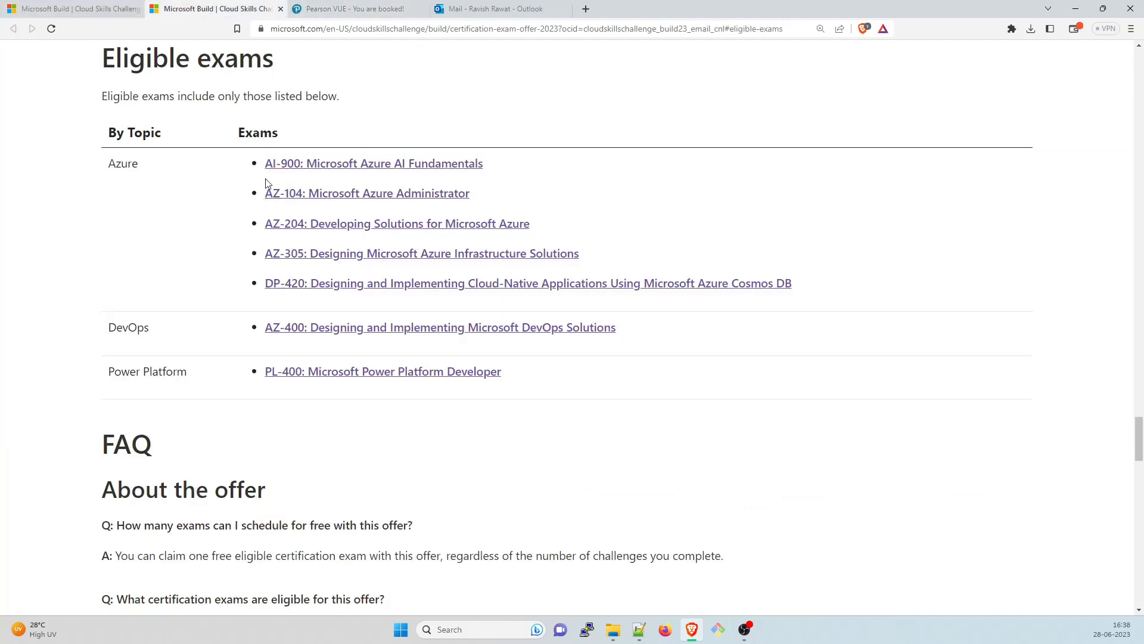